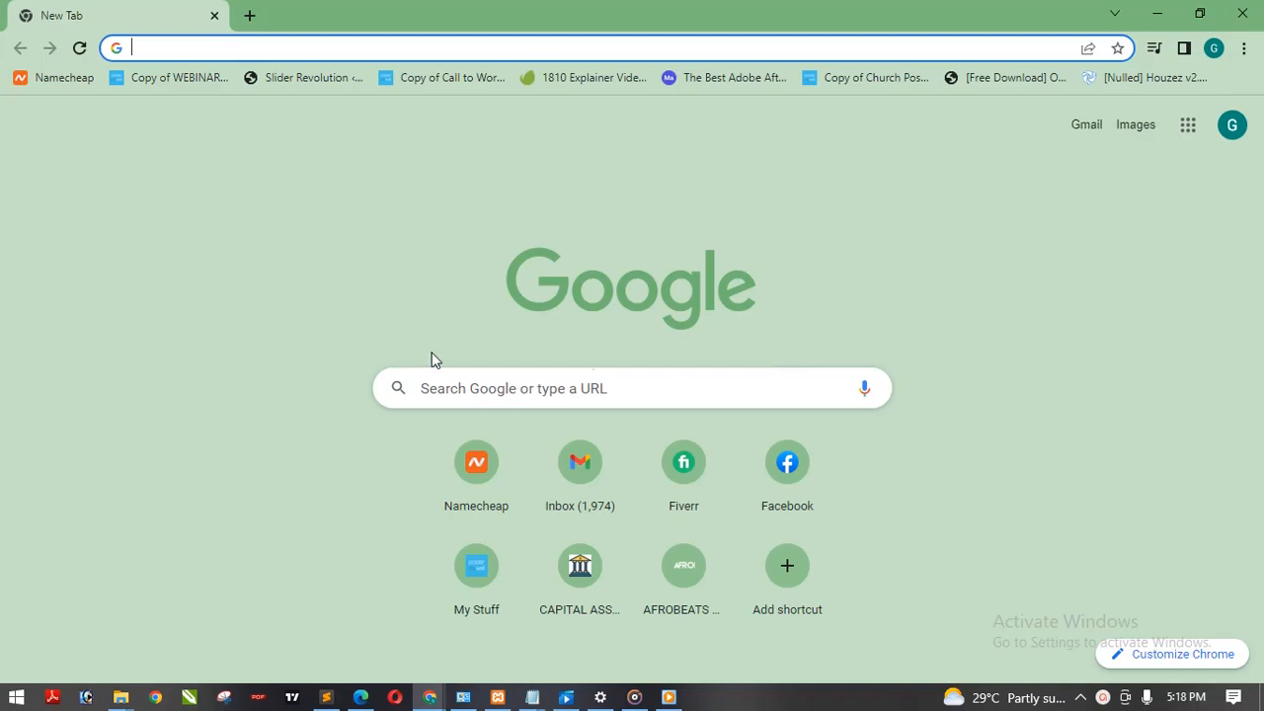
Step: Switch to the Downloads folder in File Explorer and begin extracting all files from wordpress-6.0.zip
click(121, 700)
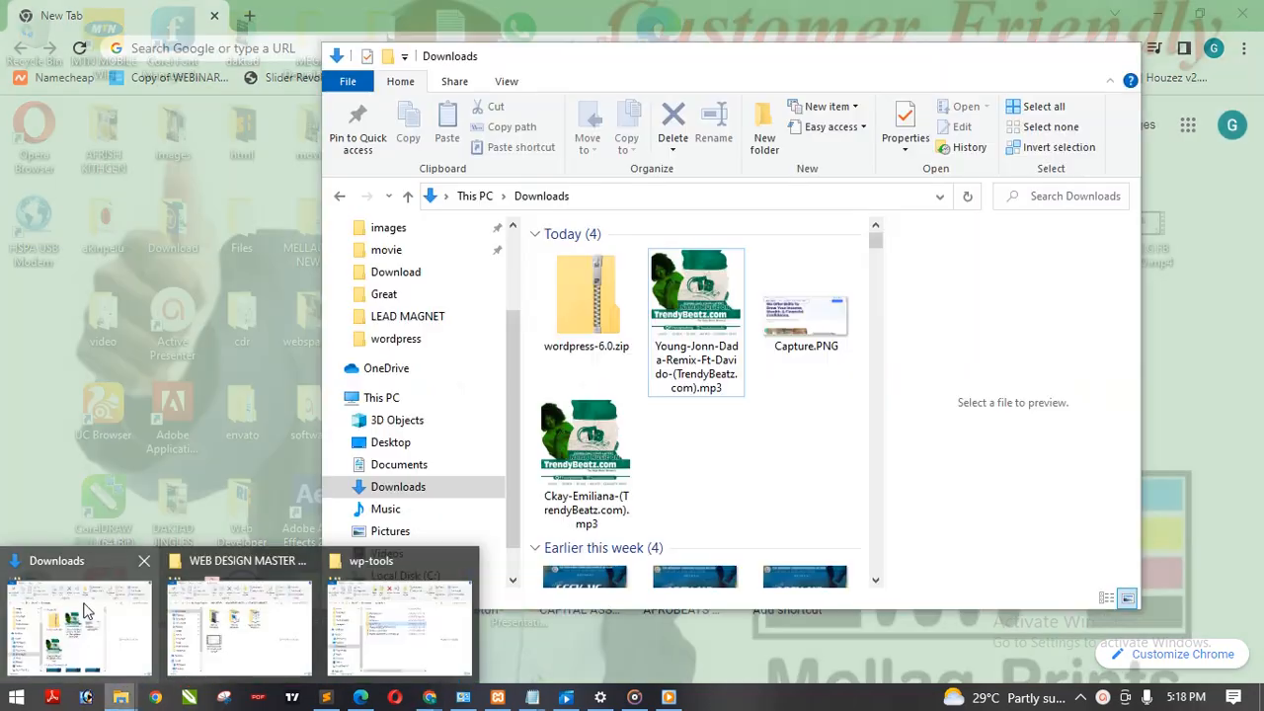
click(83, 612)
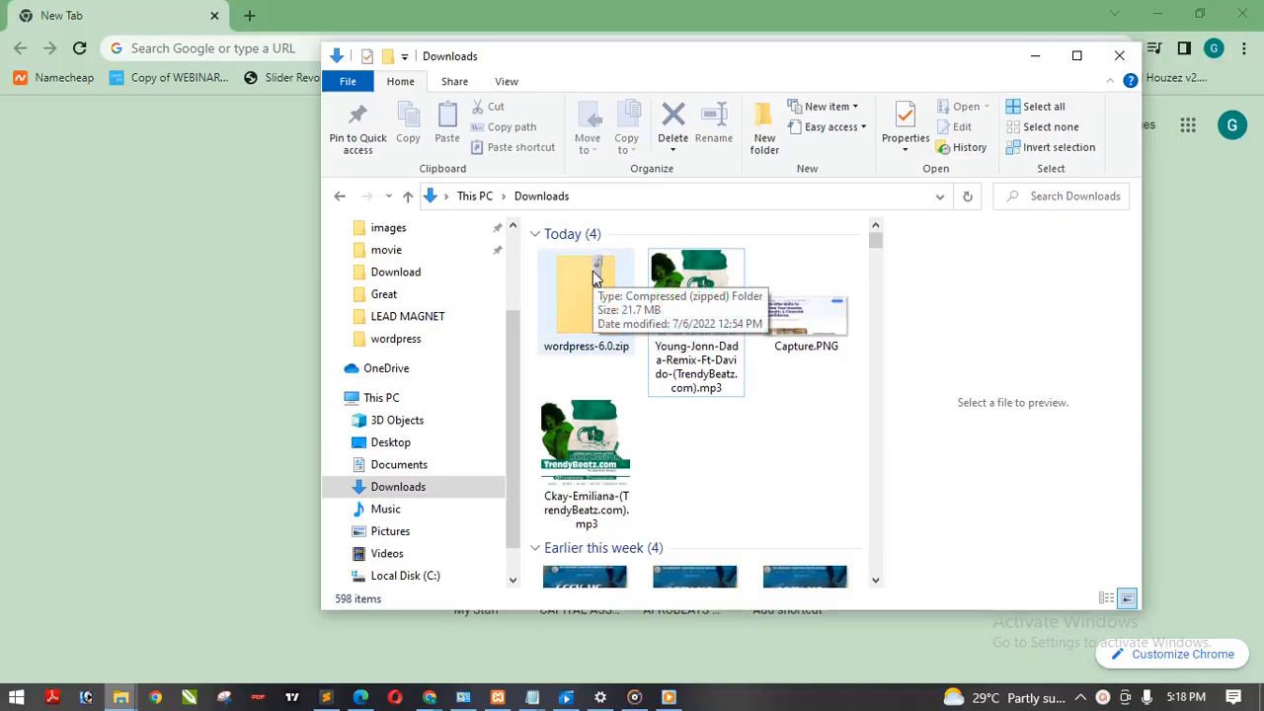
click(608, 298)
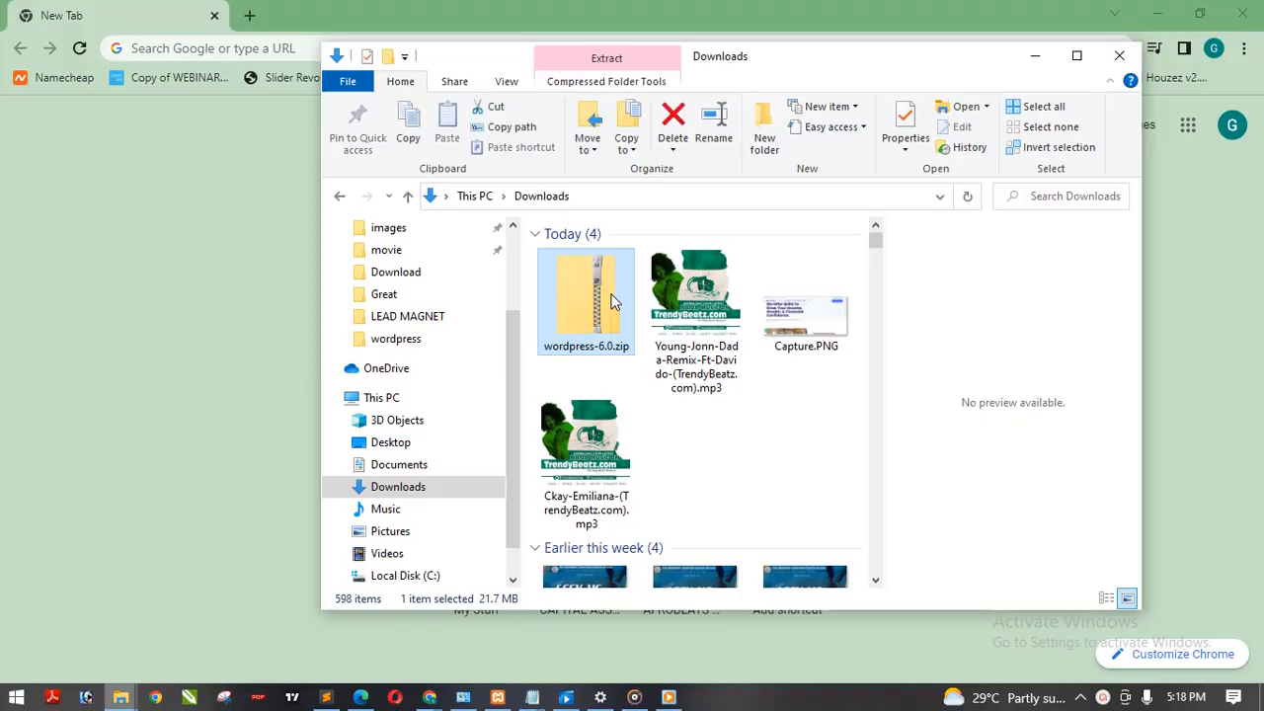
right_click(611, 300)
click(722, 350)
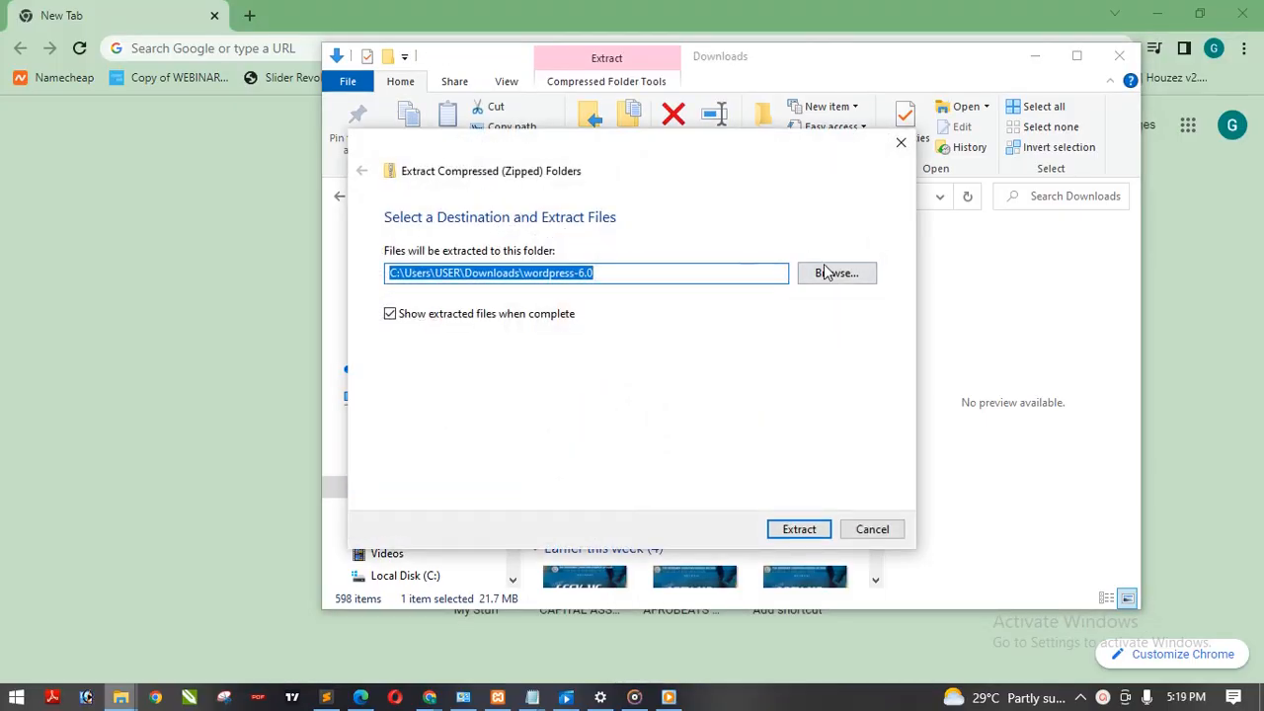
click(835, 274)
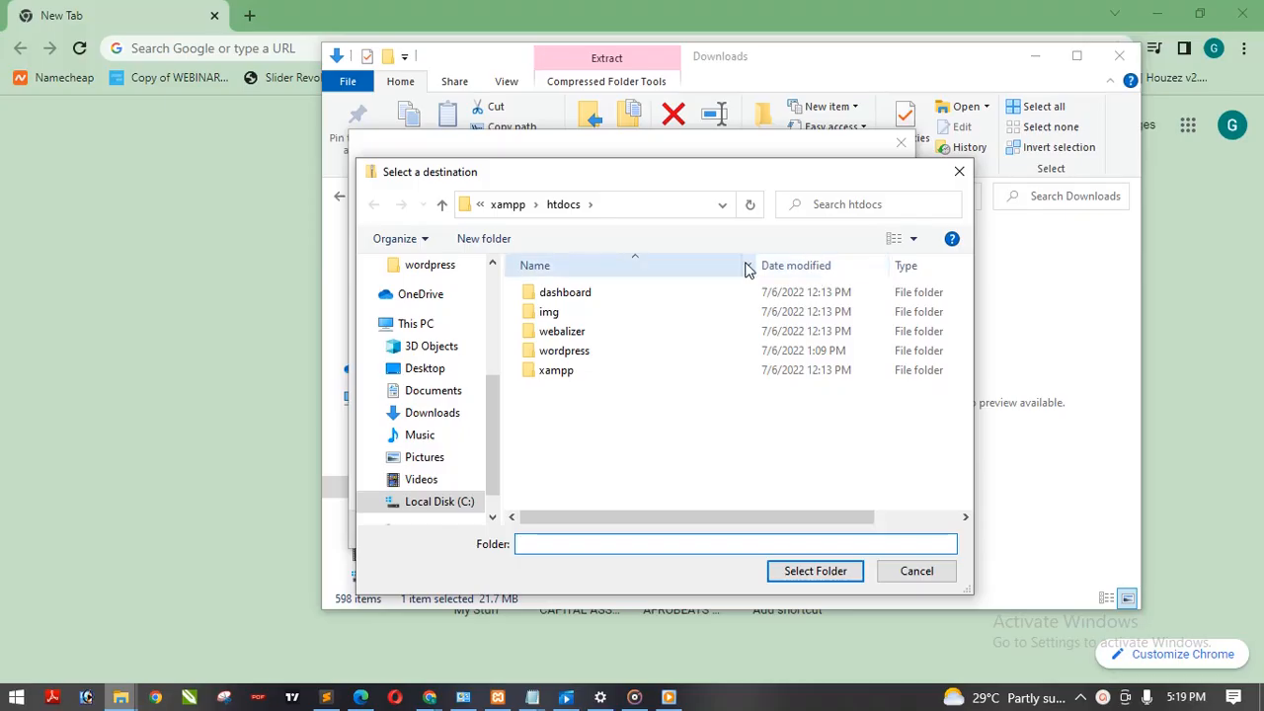
click(568, 212)
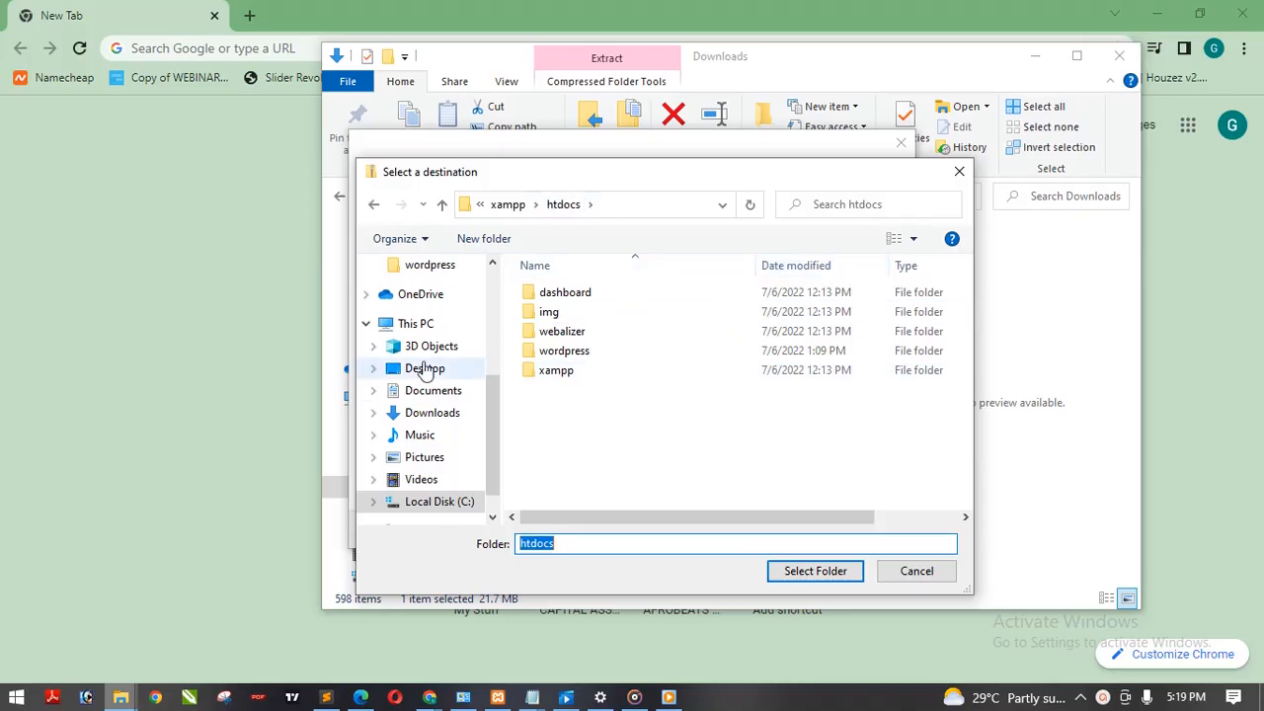
mouse_move(490, 417)
mouse_down()
mouse_move(496, 315)
mouse_move(501, 433)
mouse_up()
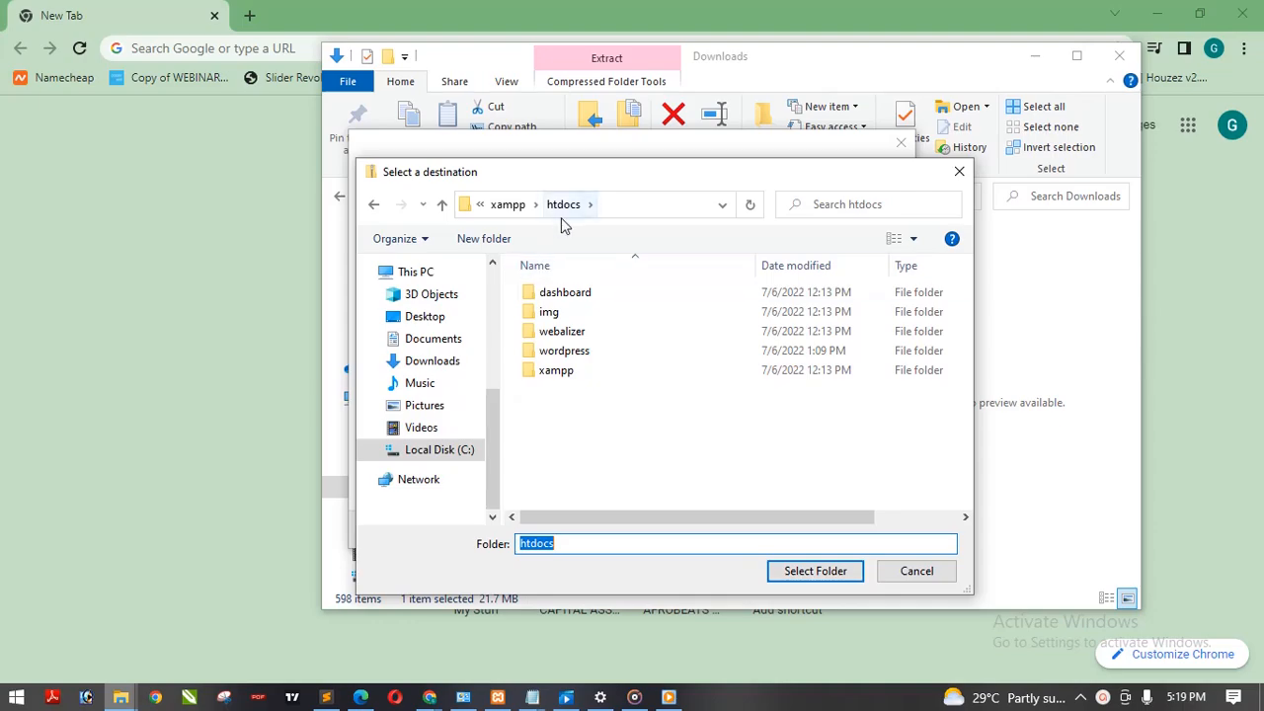
click(583, 356)
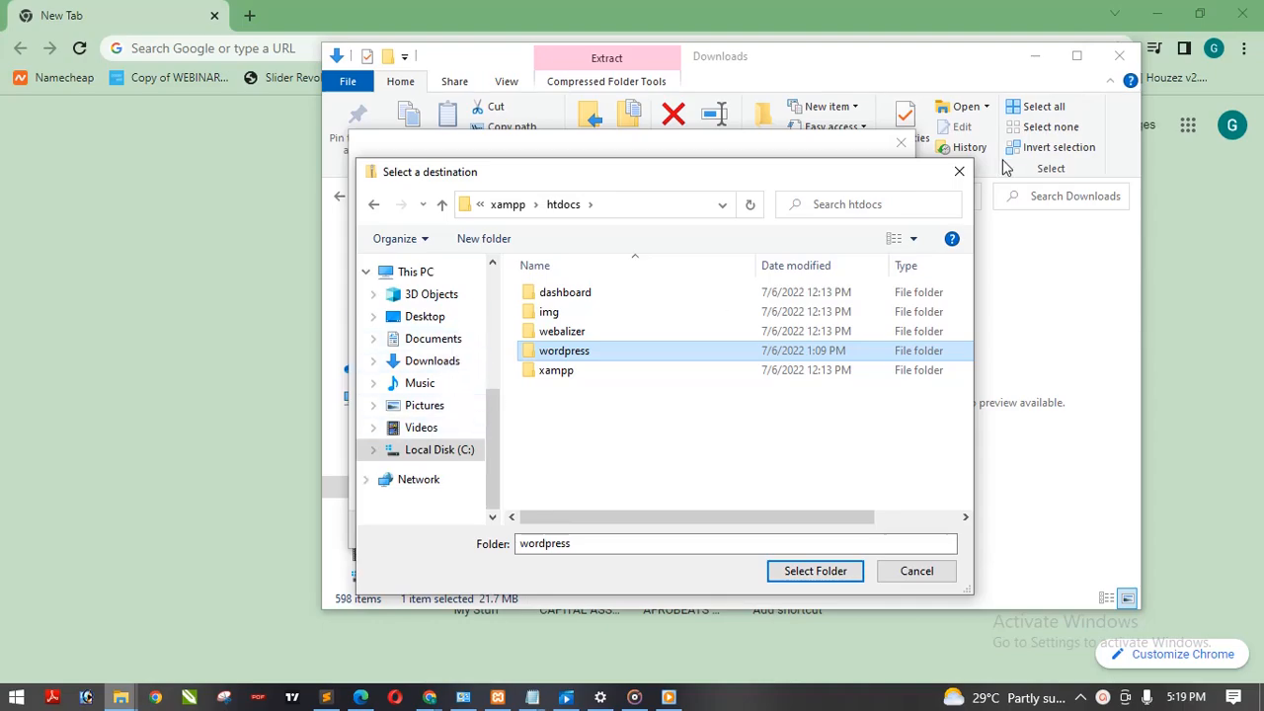
click(959, 174)
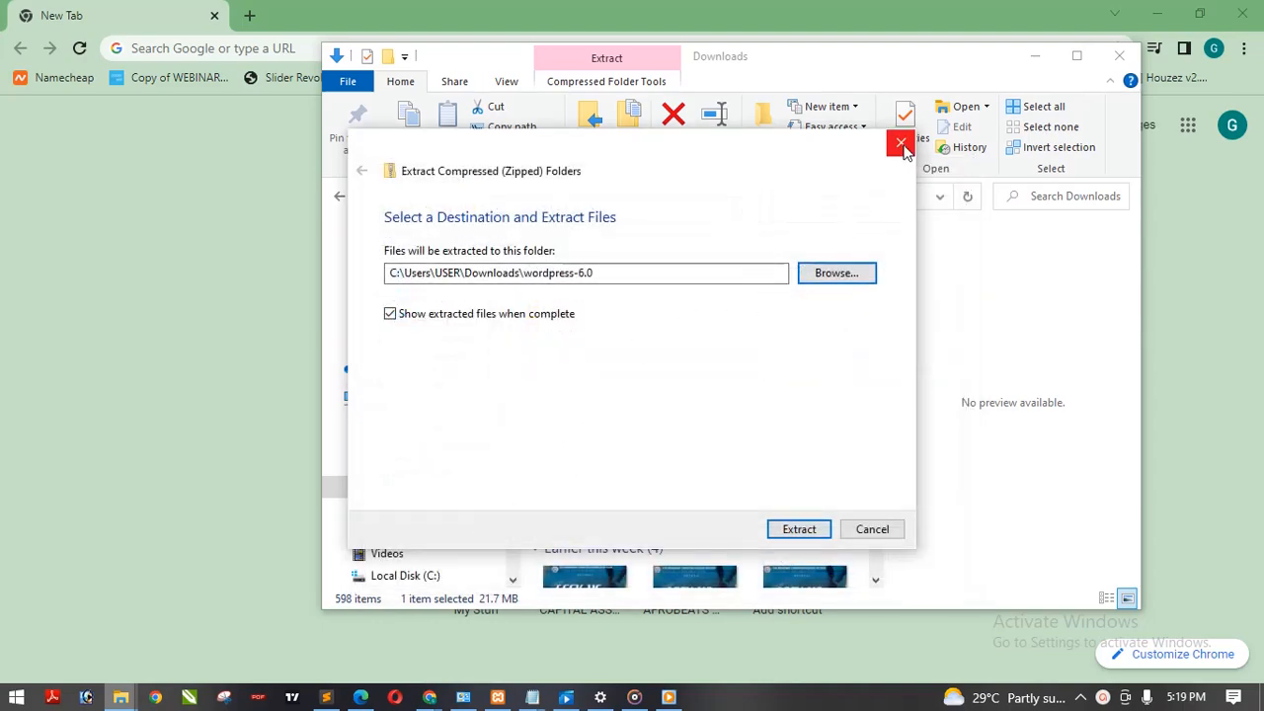
Step: Set the Downloads folder as the extraction destination and extract the WordPress archive there
click(823, 276)
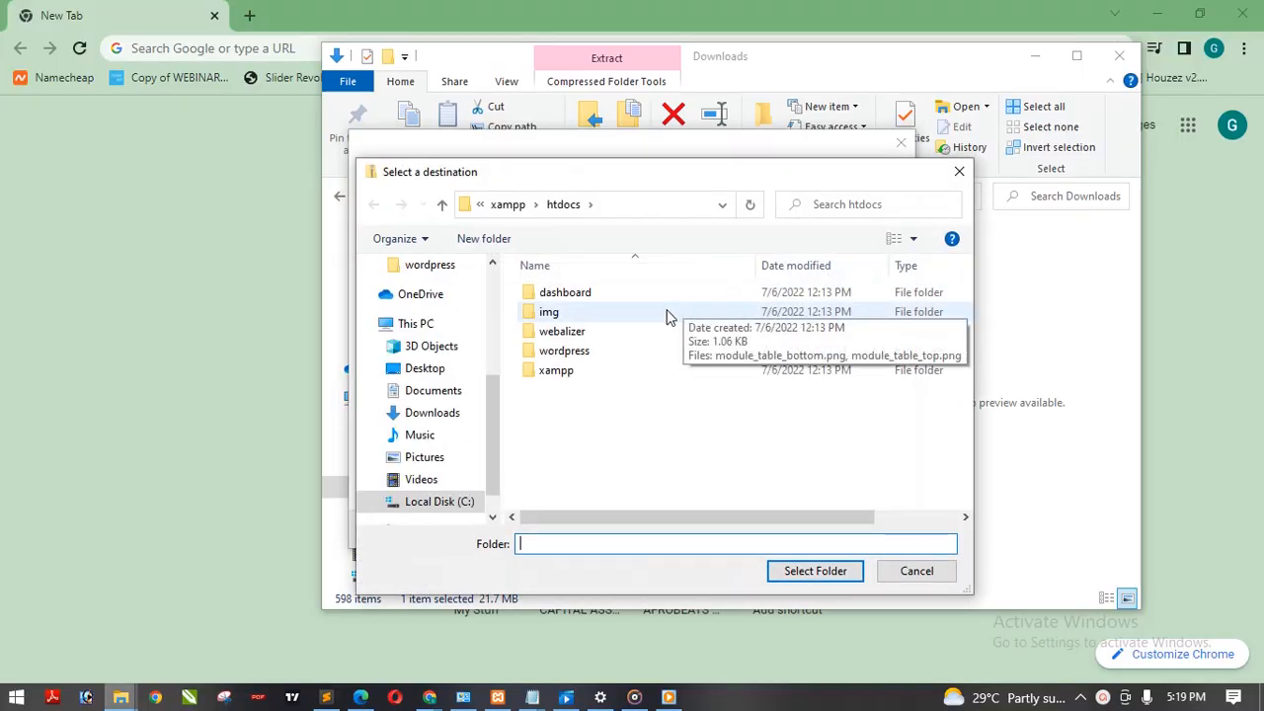
click(440, 420)
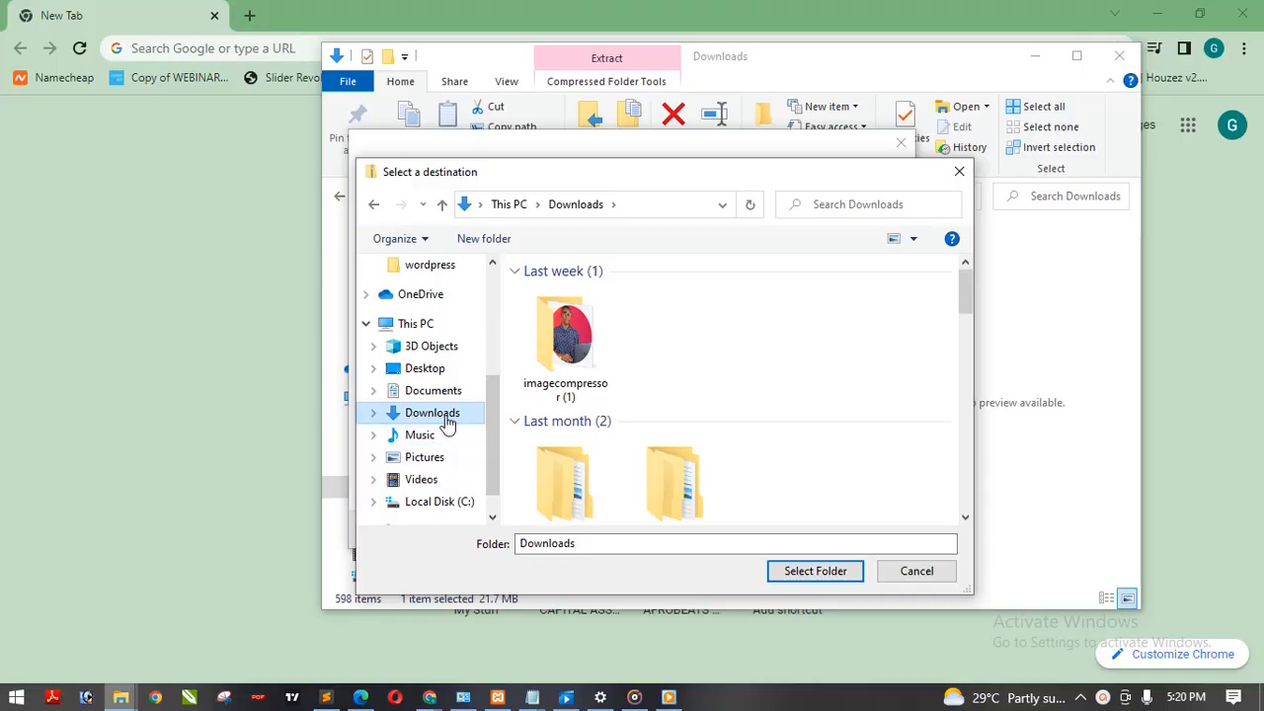
click(816, 572)
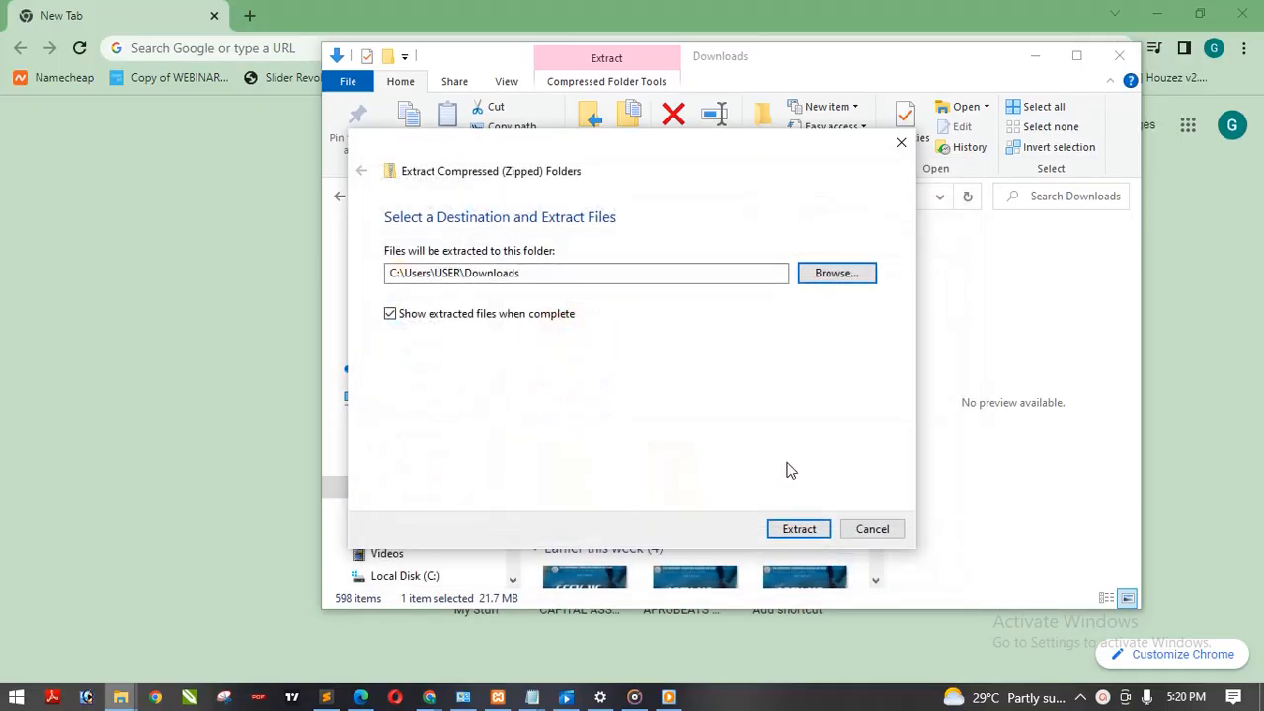
click(800, 529)
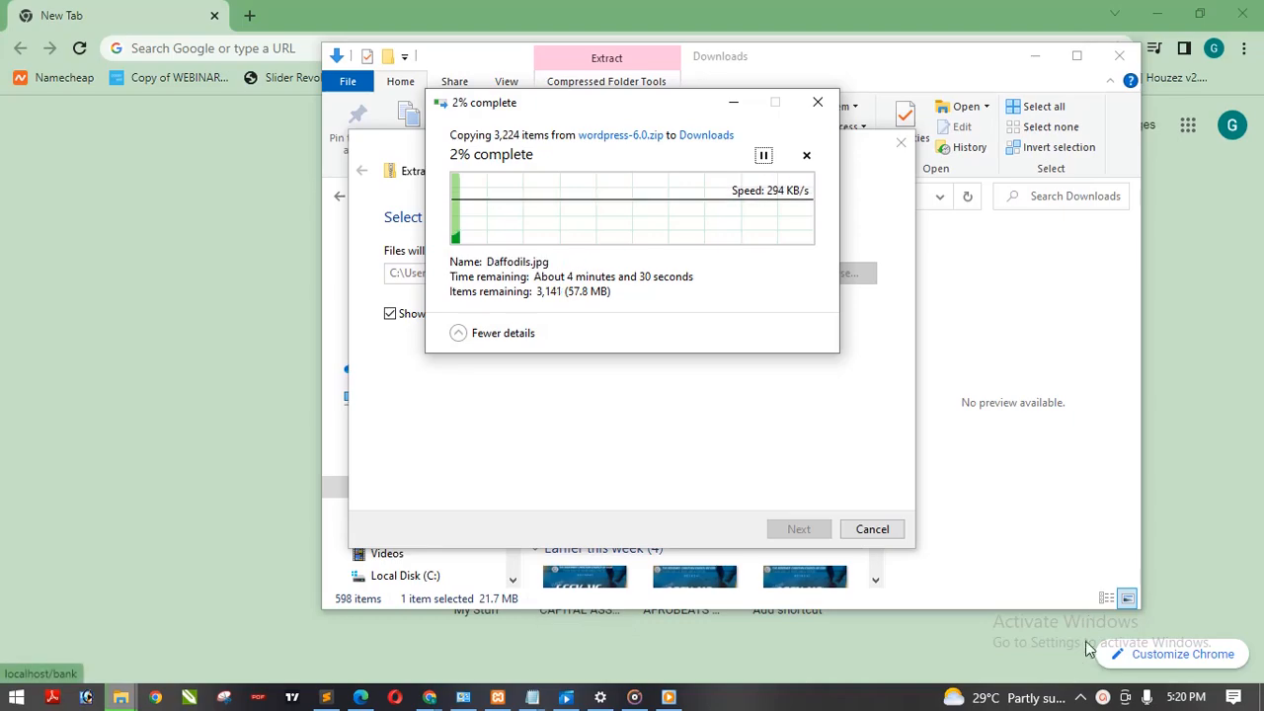
click(1103, 697)
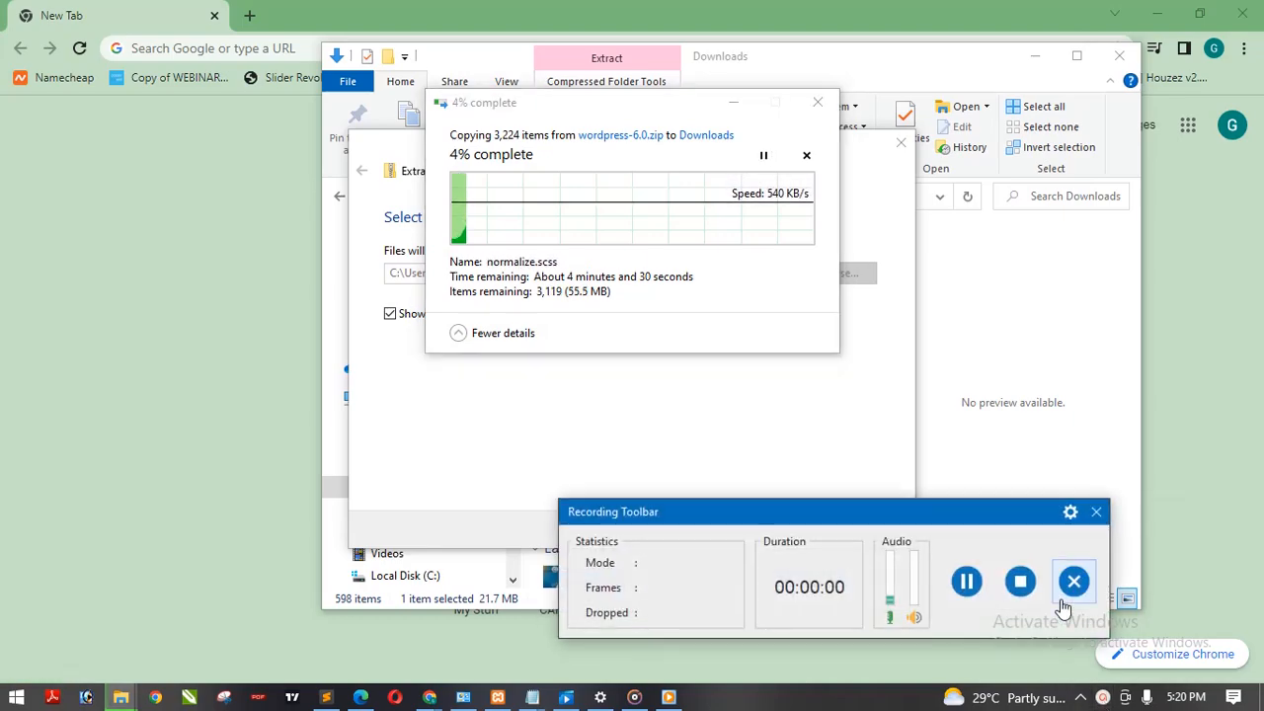
click(968, 581)
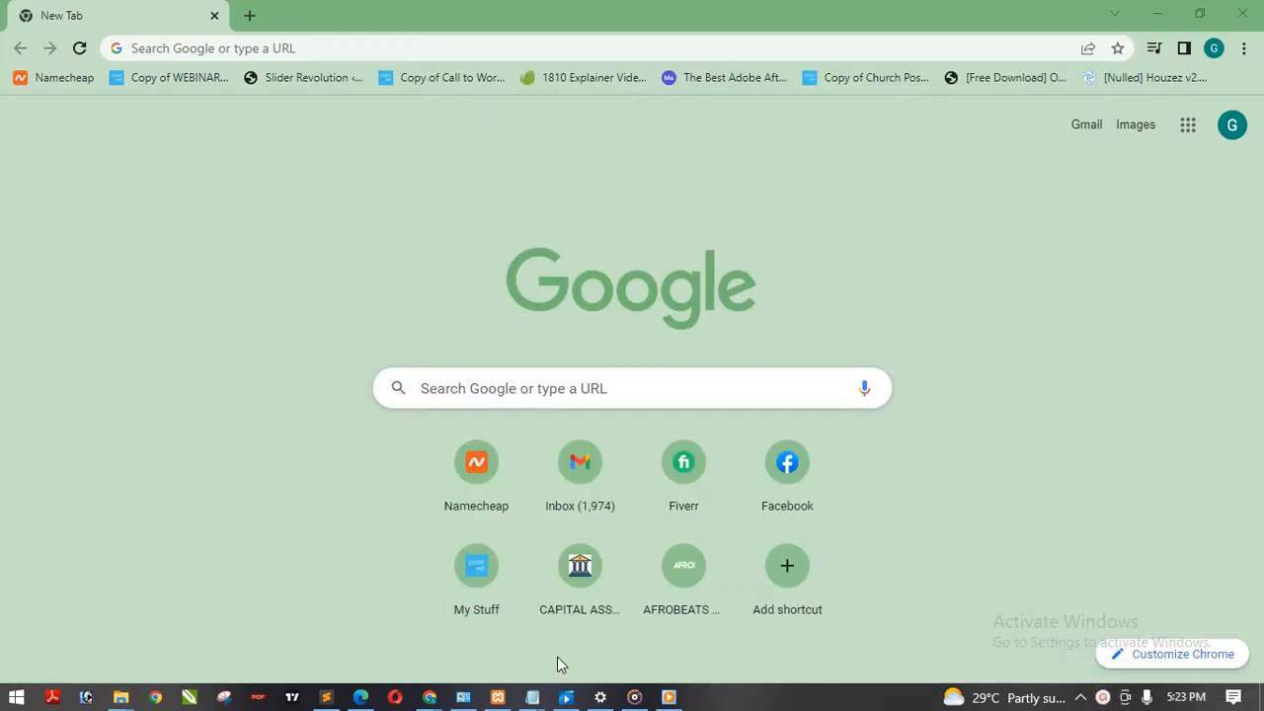
Step: Rename the extracted wordpress folder in Downloads as schportal
mouse_move(121, 698)
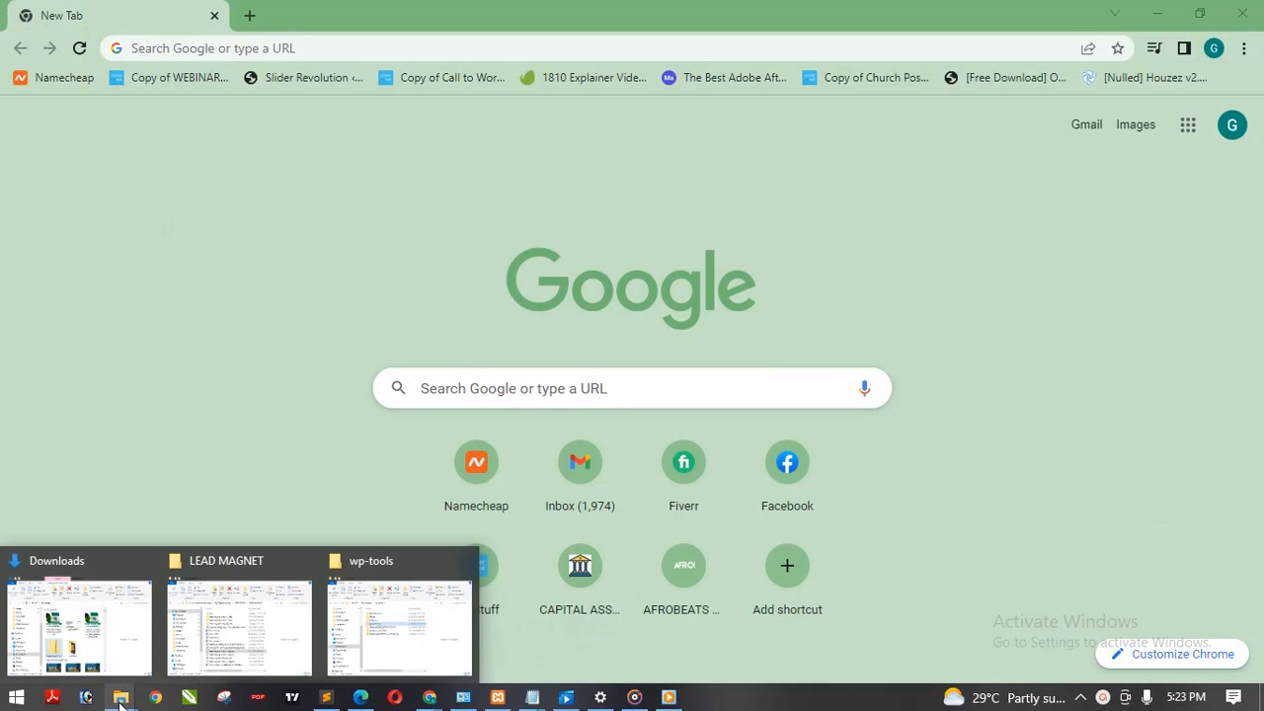
click(113, 634)
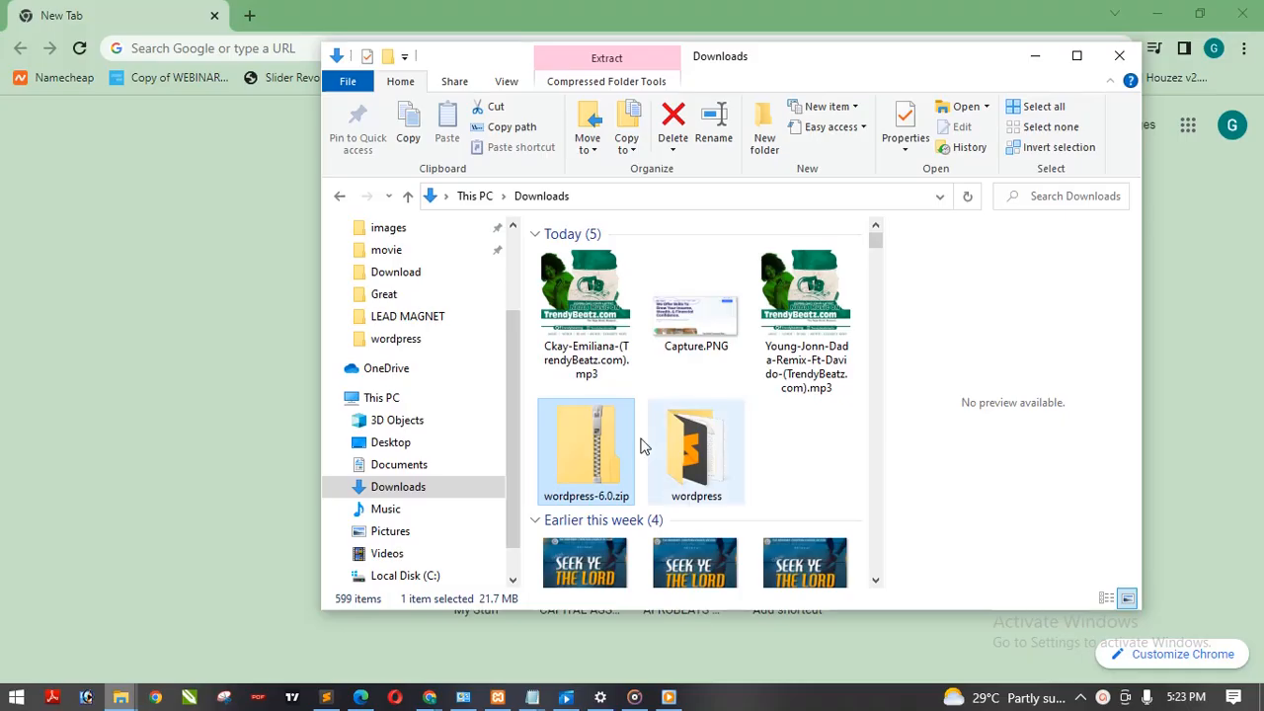
click(703, 468)
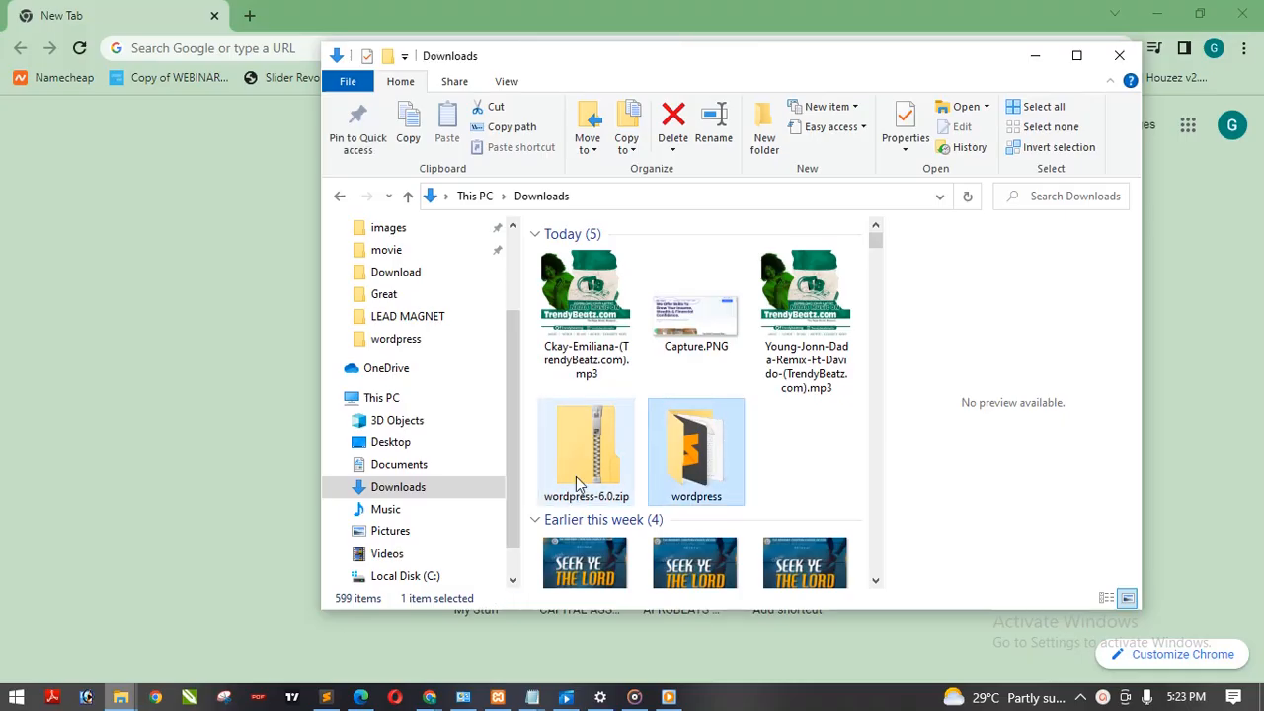
right_click(694, 456)
click(777, 414)
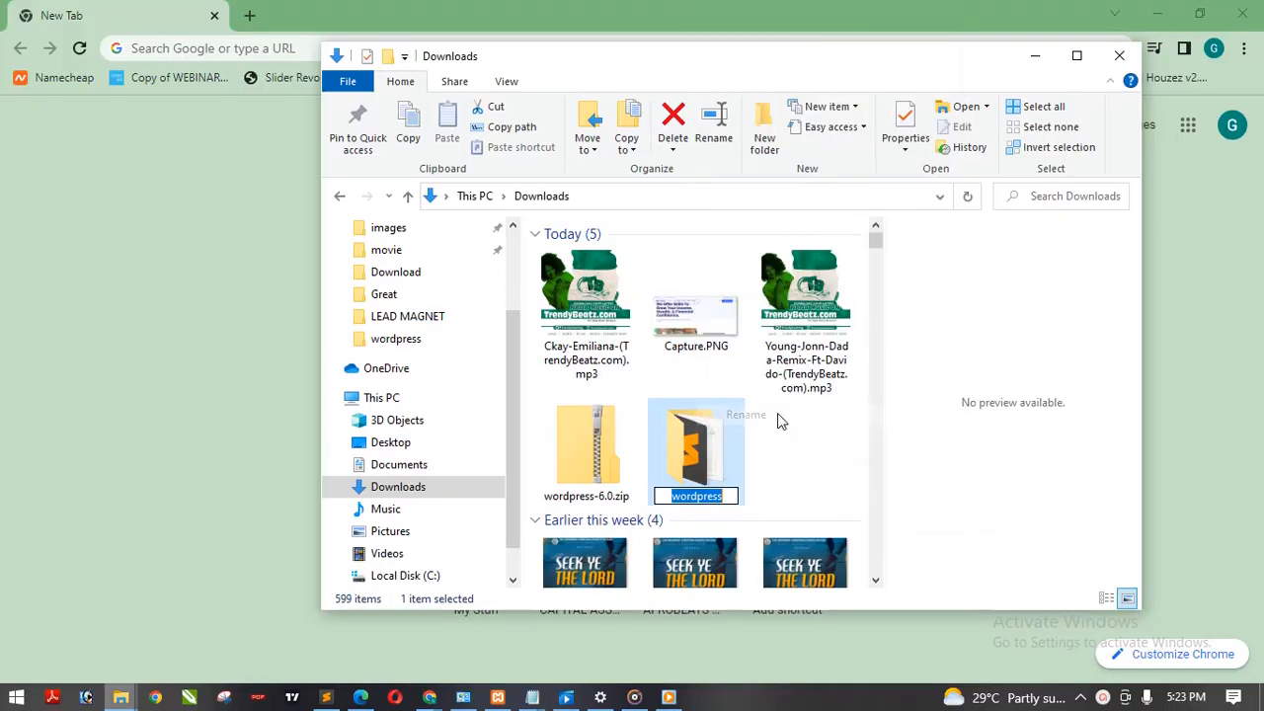
text(sc)
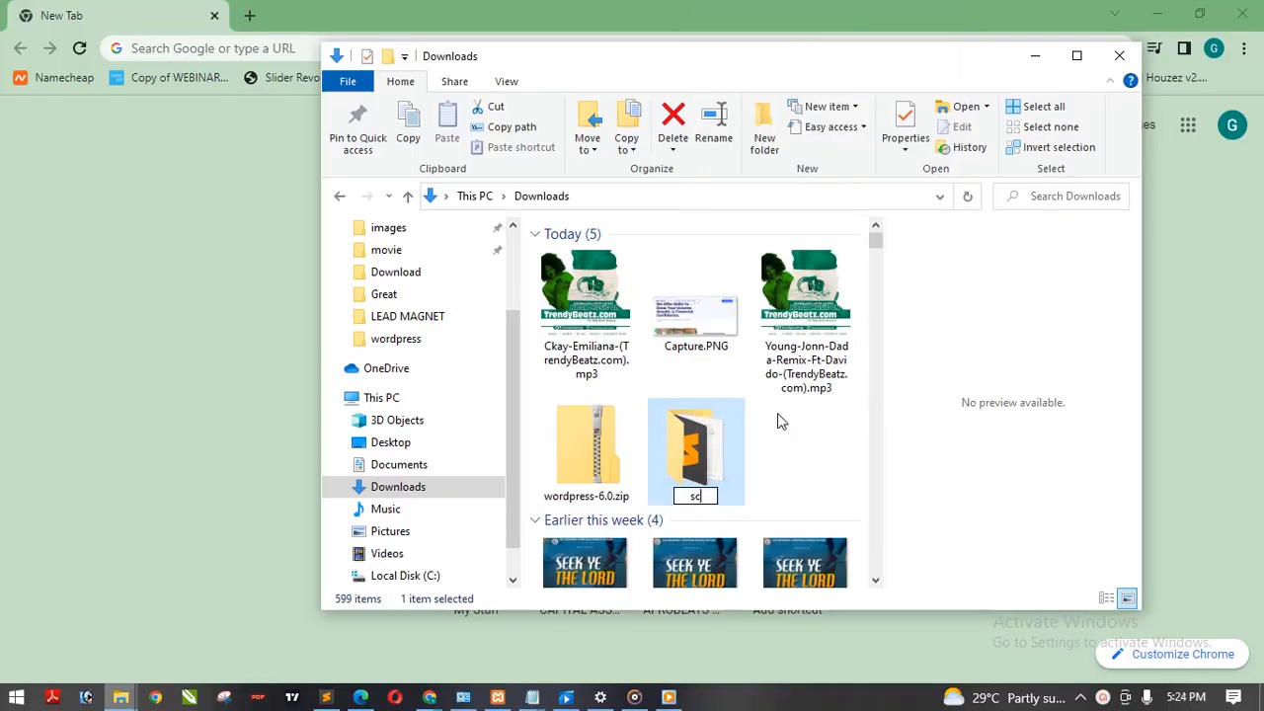
text(hportal)
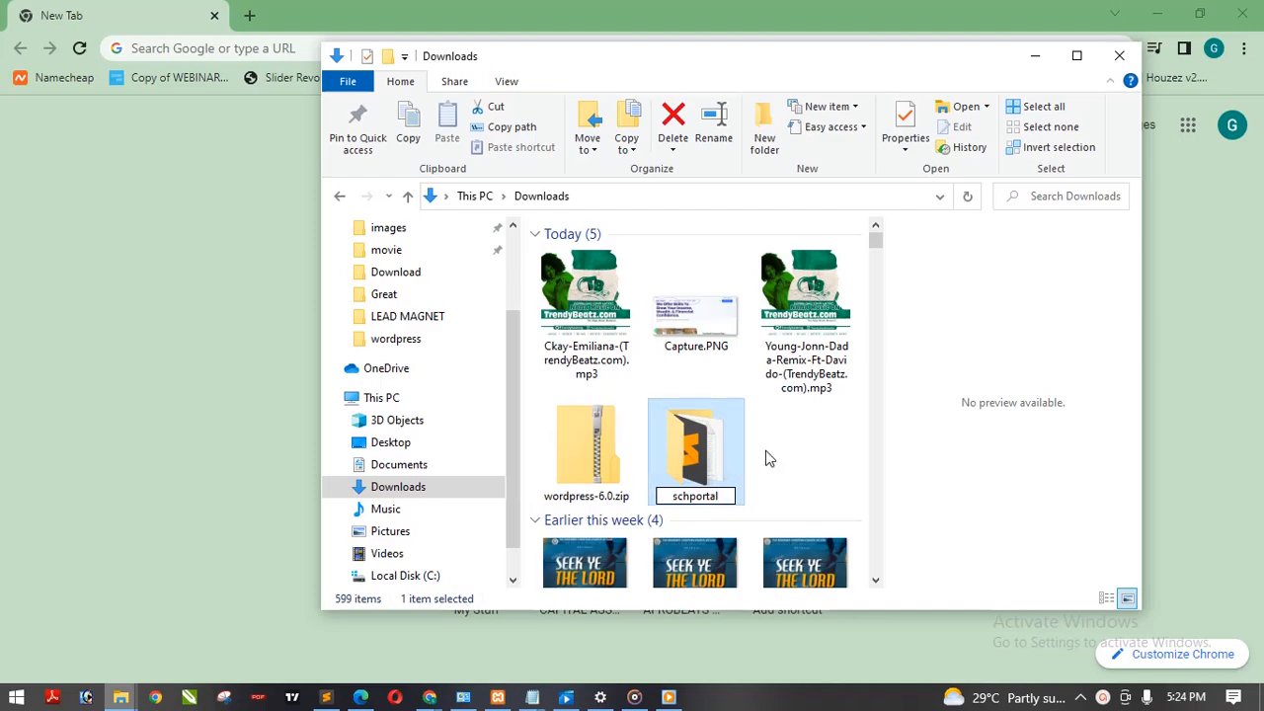
click(697, 506)
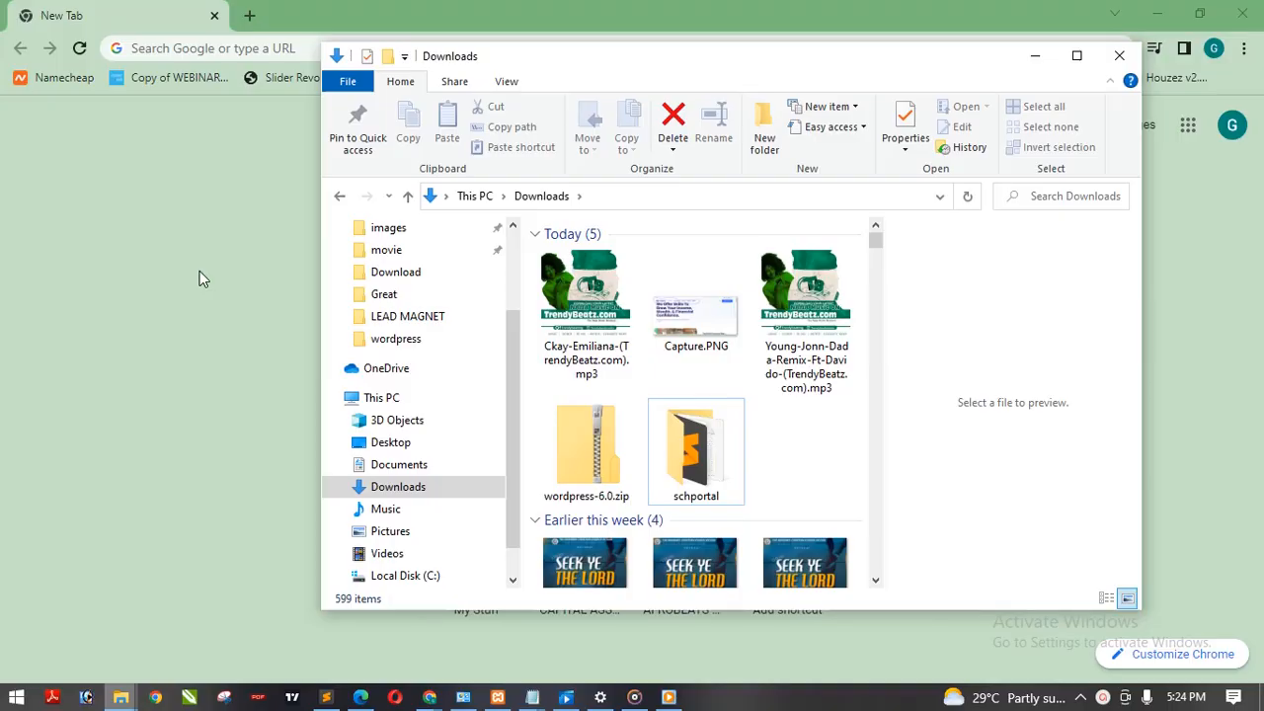
Step: Open the C:\xampp\htdocs folder in the File Explorer window that shows LEAD MAGNET
click(703, 458)
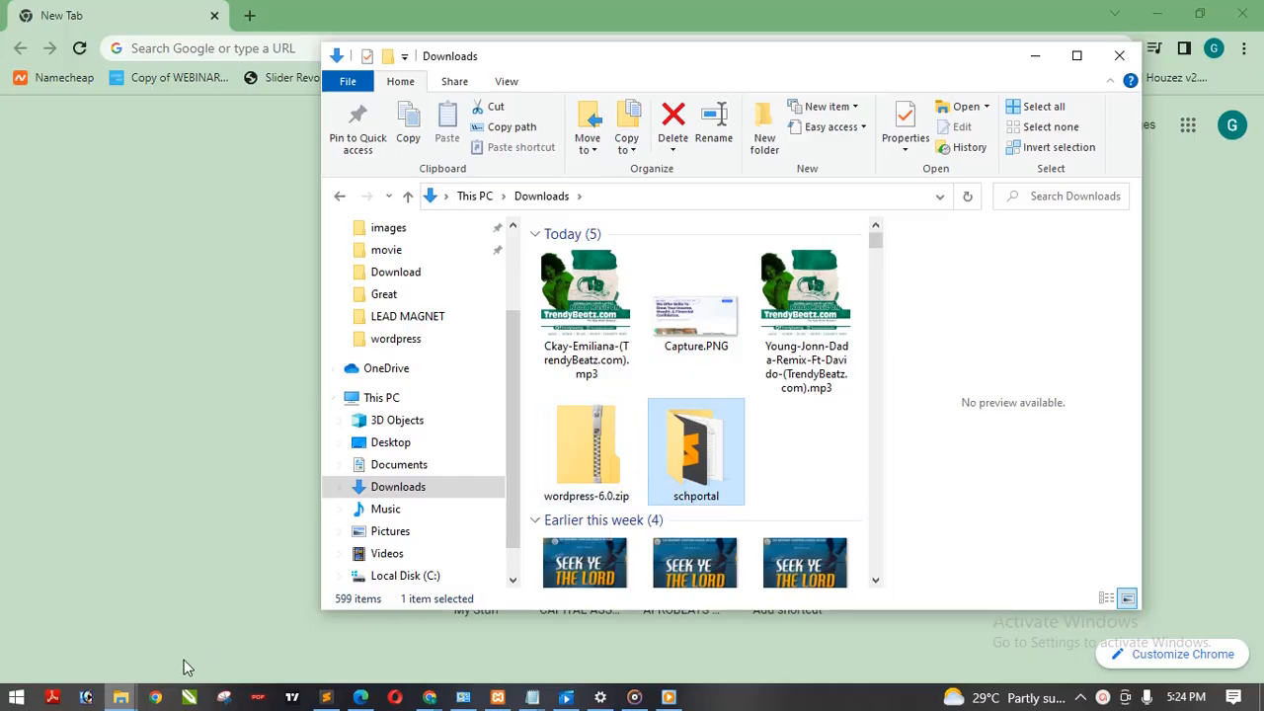
mouse_move(138, 689)
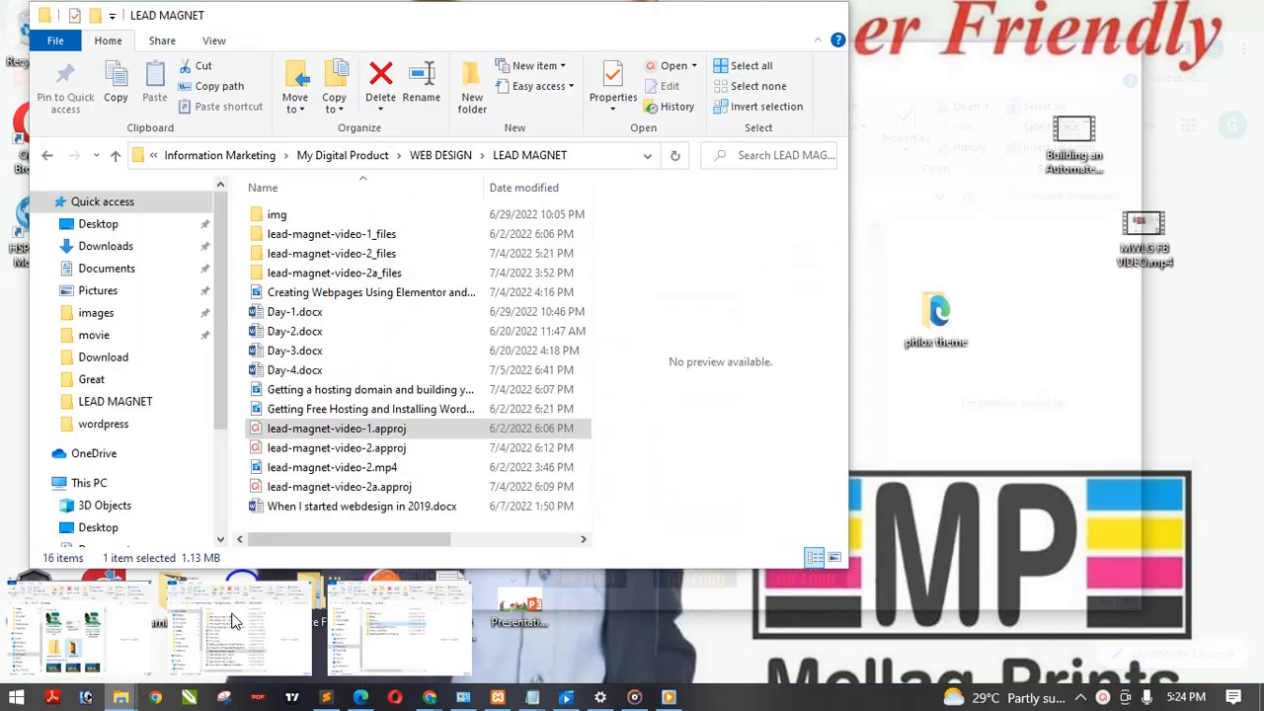
click(234, 620)
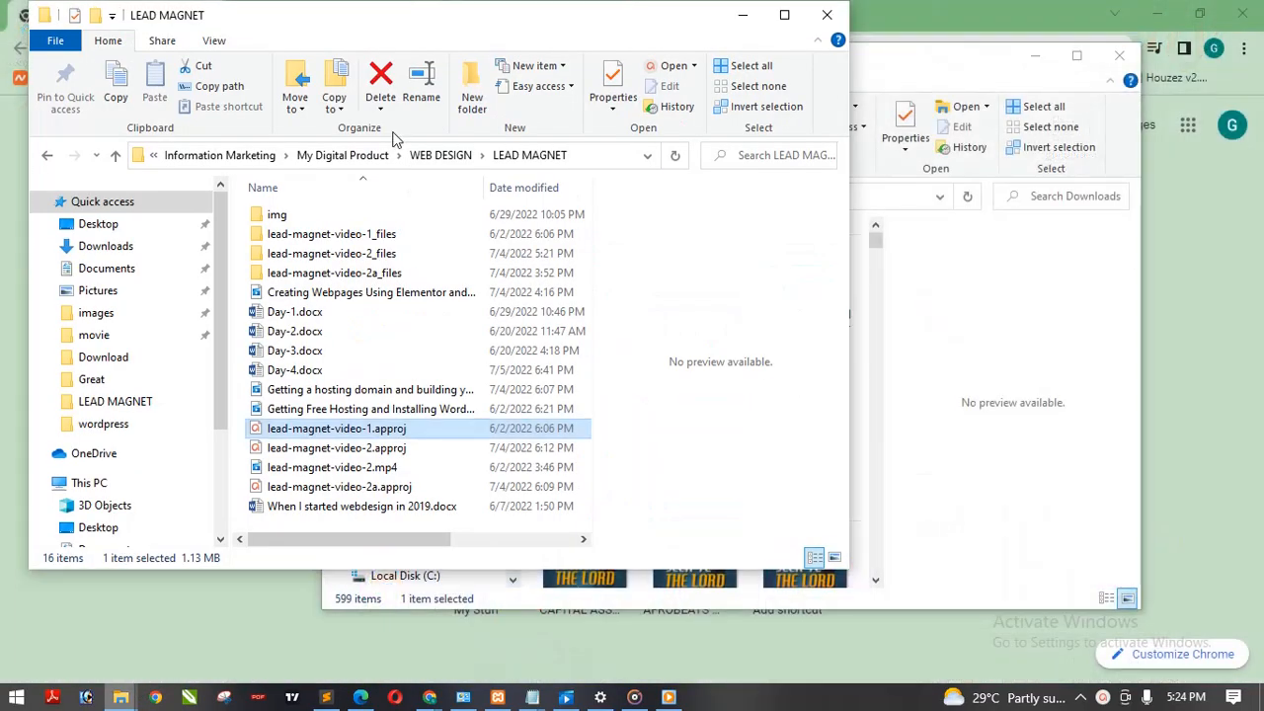
click(75, 482)
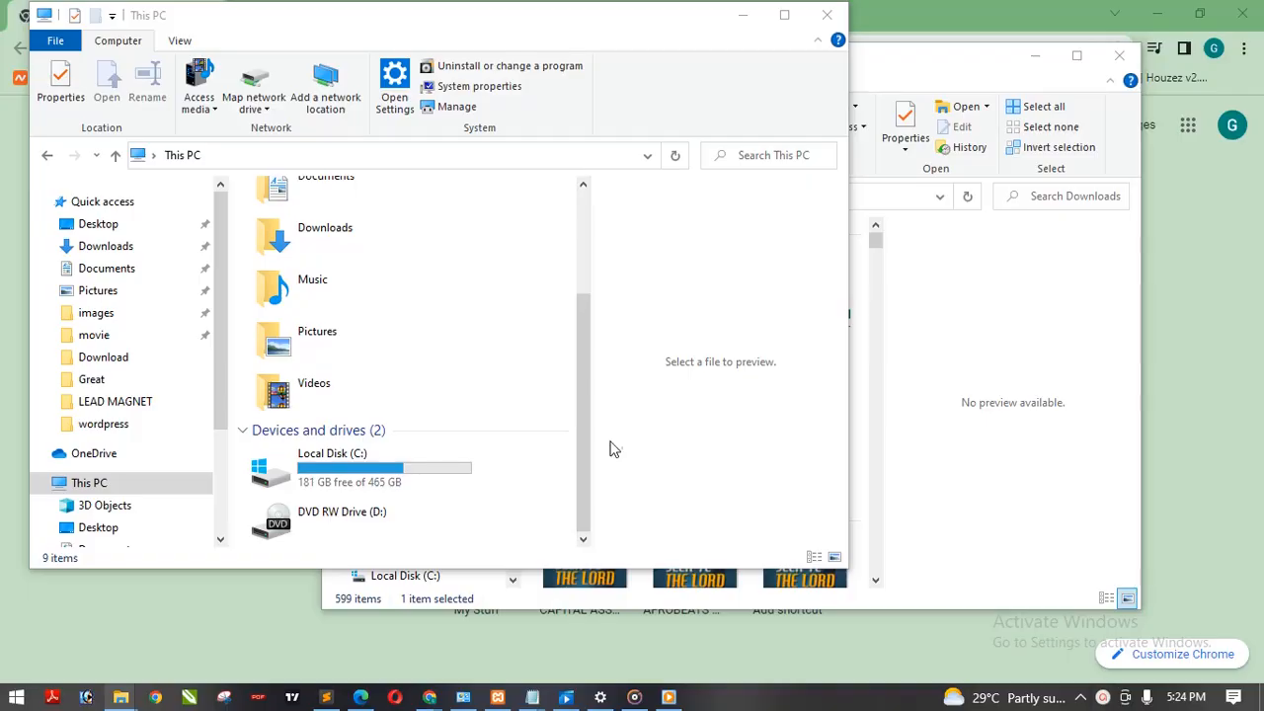
double_click(396, 466)
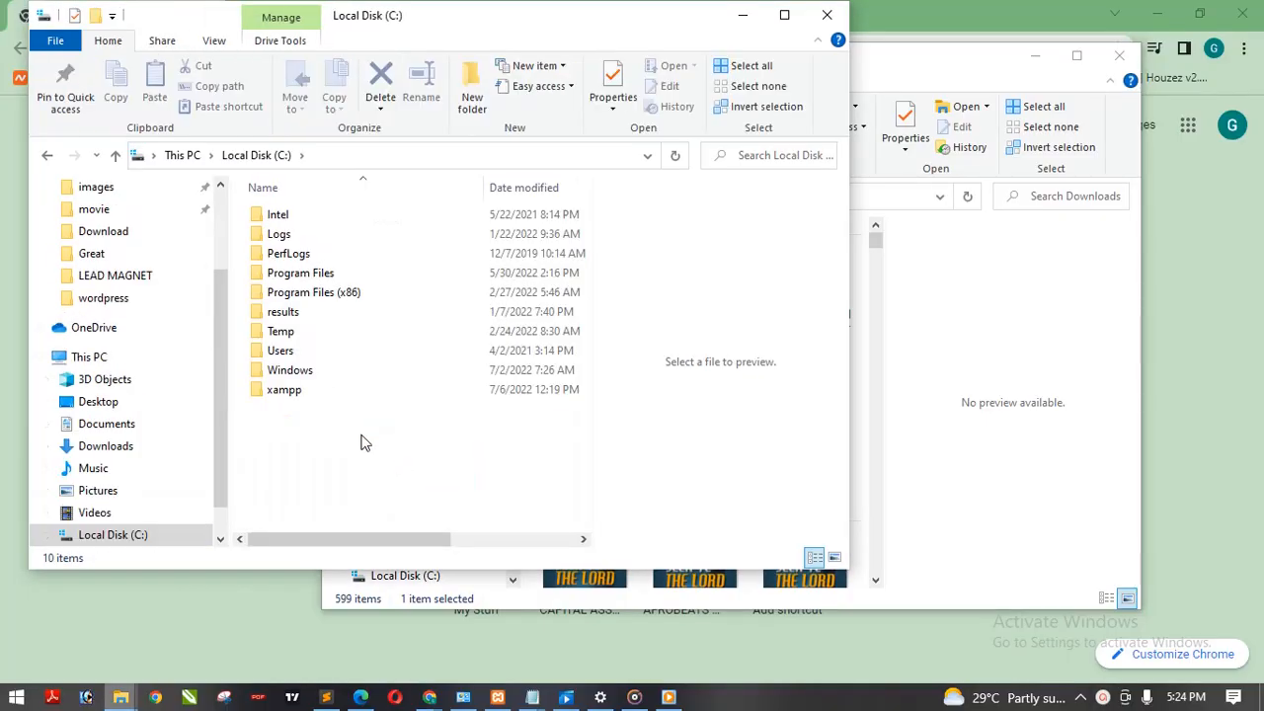
double_click(332, 393)
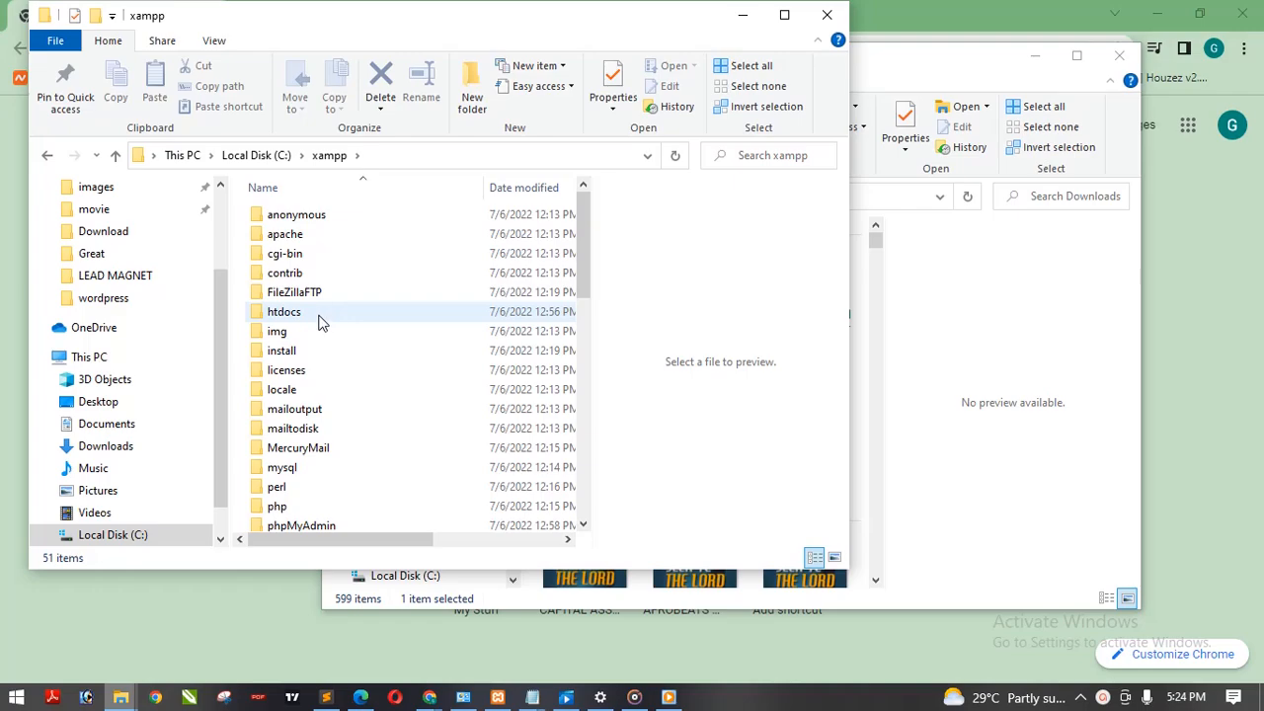
double_click(318, 321)
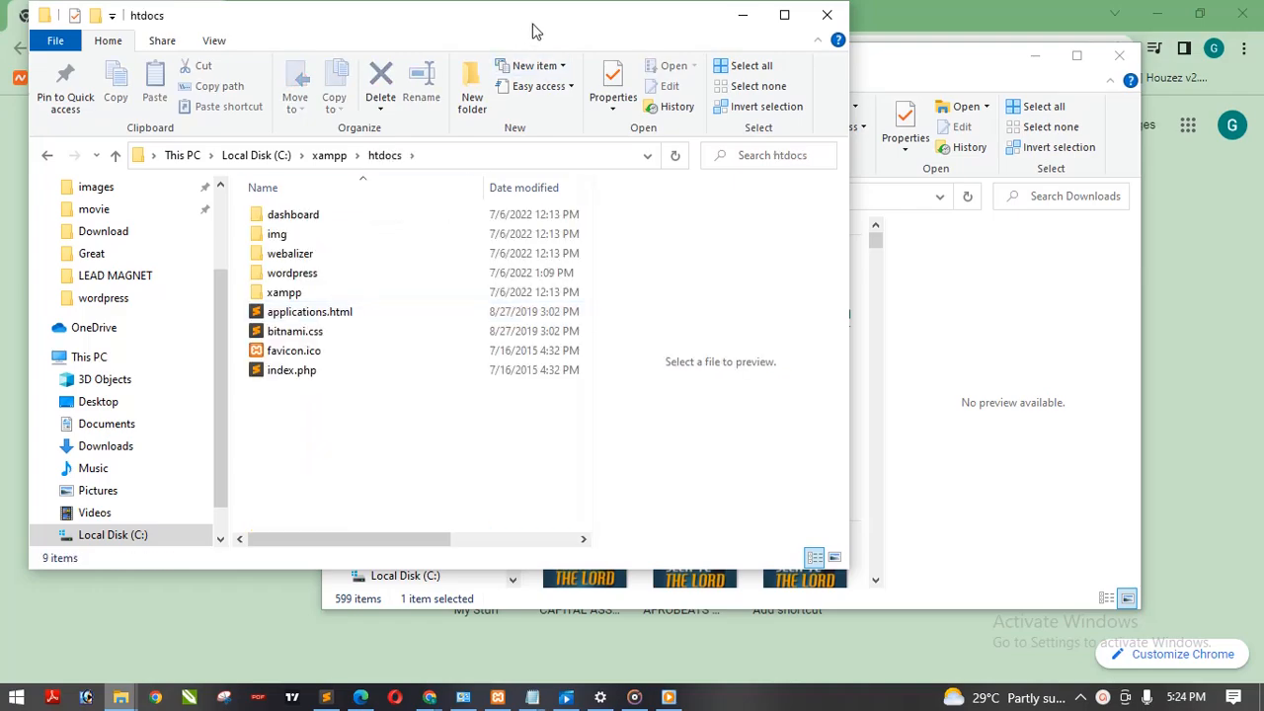
Step: Arrange the htdocs and Downloads windows side by side and move the schportal folder from Downloads into htdocs
drag(532, 30, 538, 141)
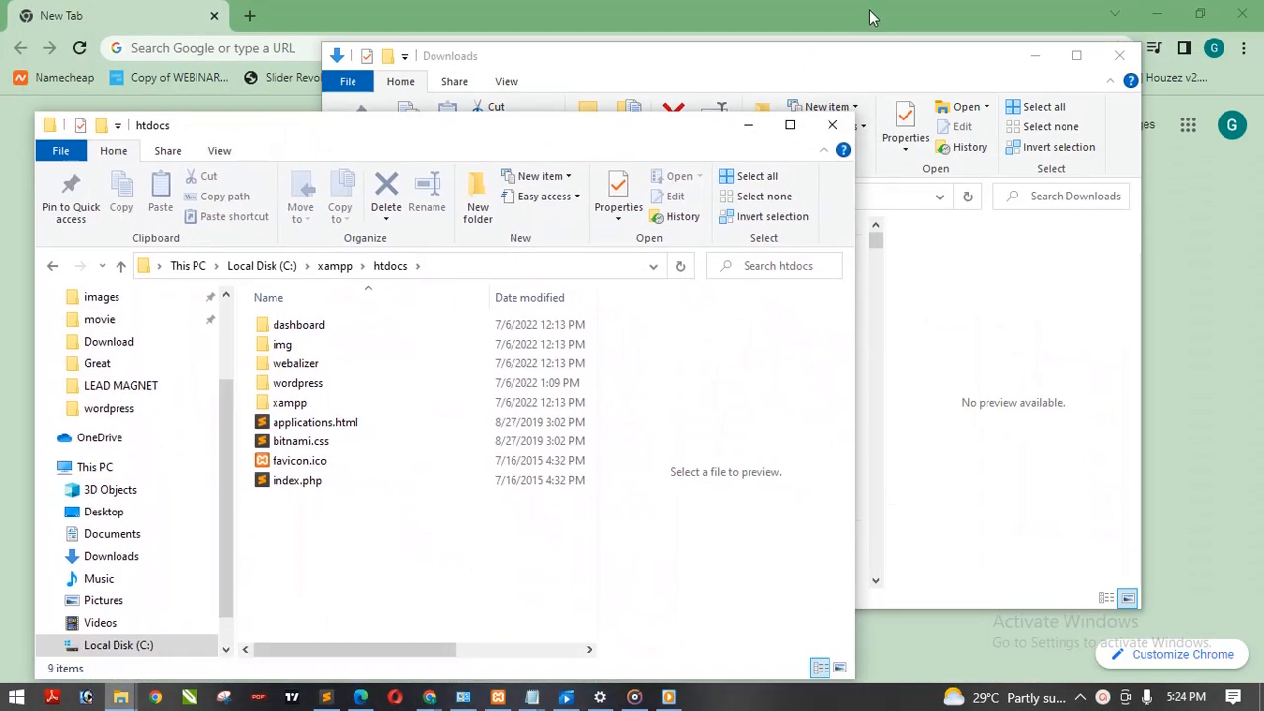
drag(856, 69, 1083, 137)
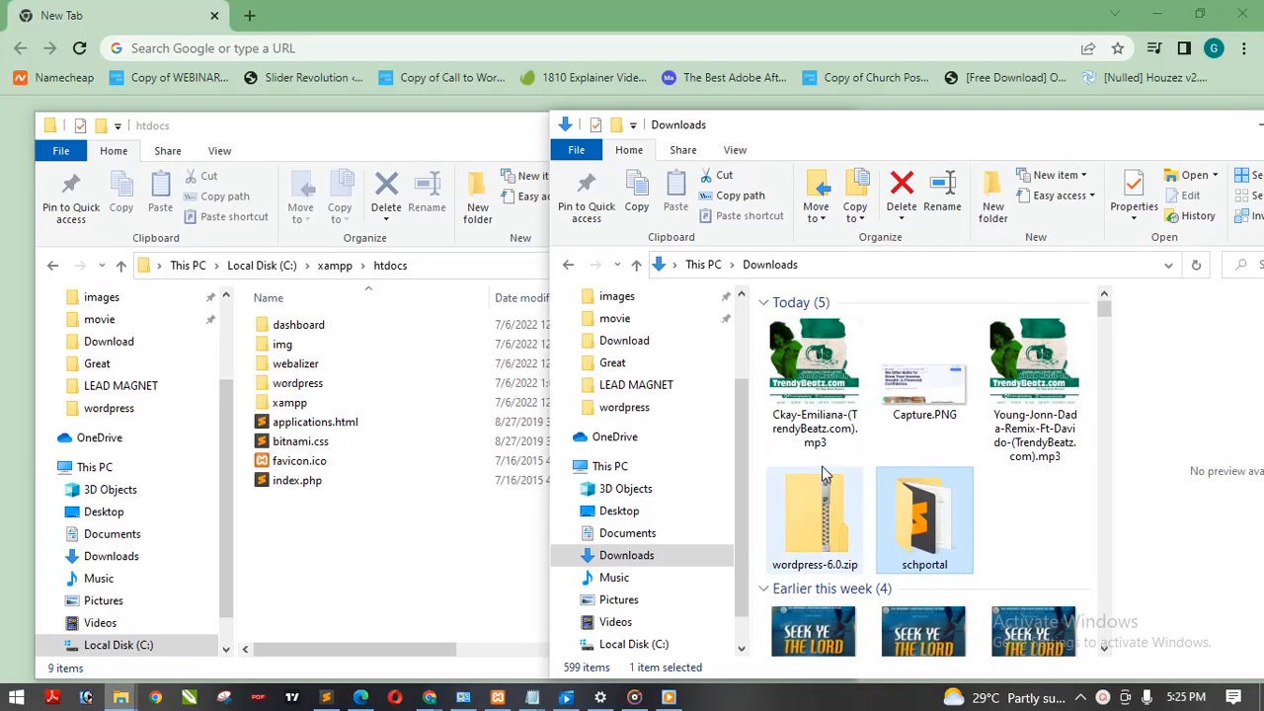
drag(937, 520, 354, 568)
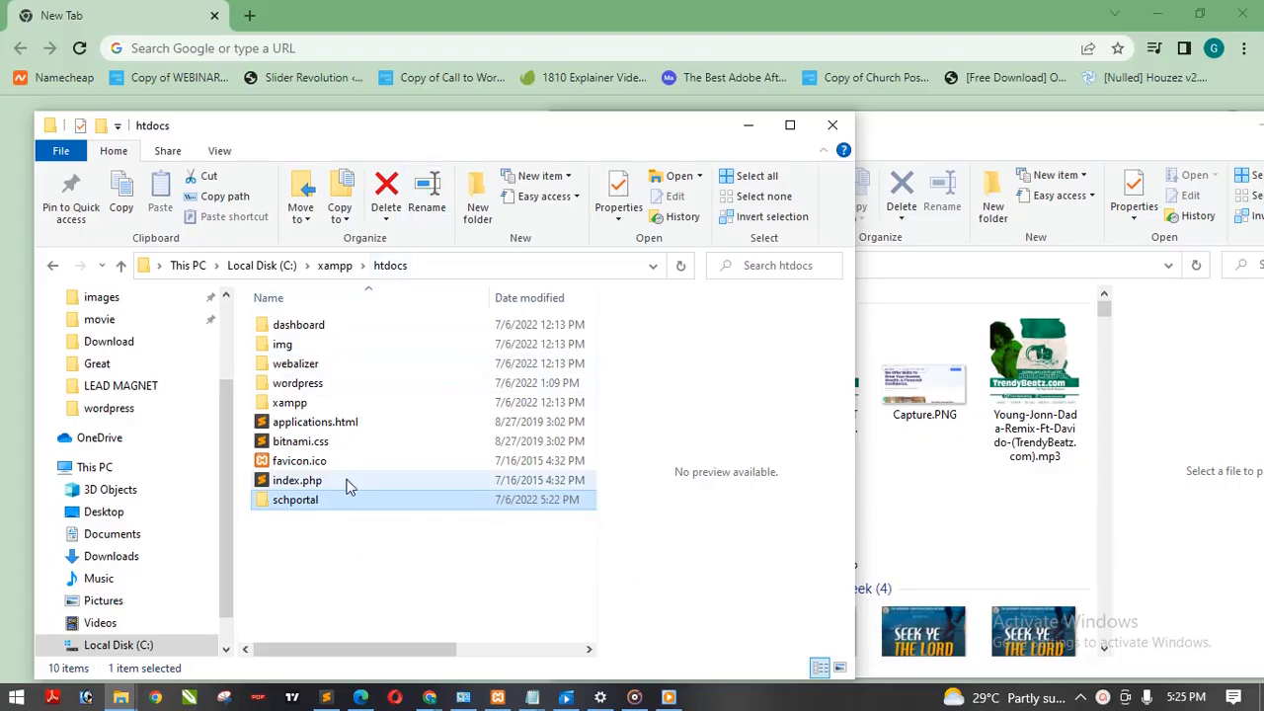
click(316, 553)
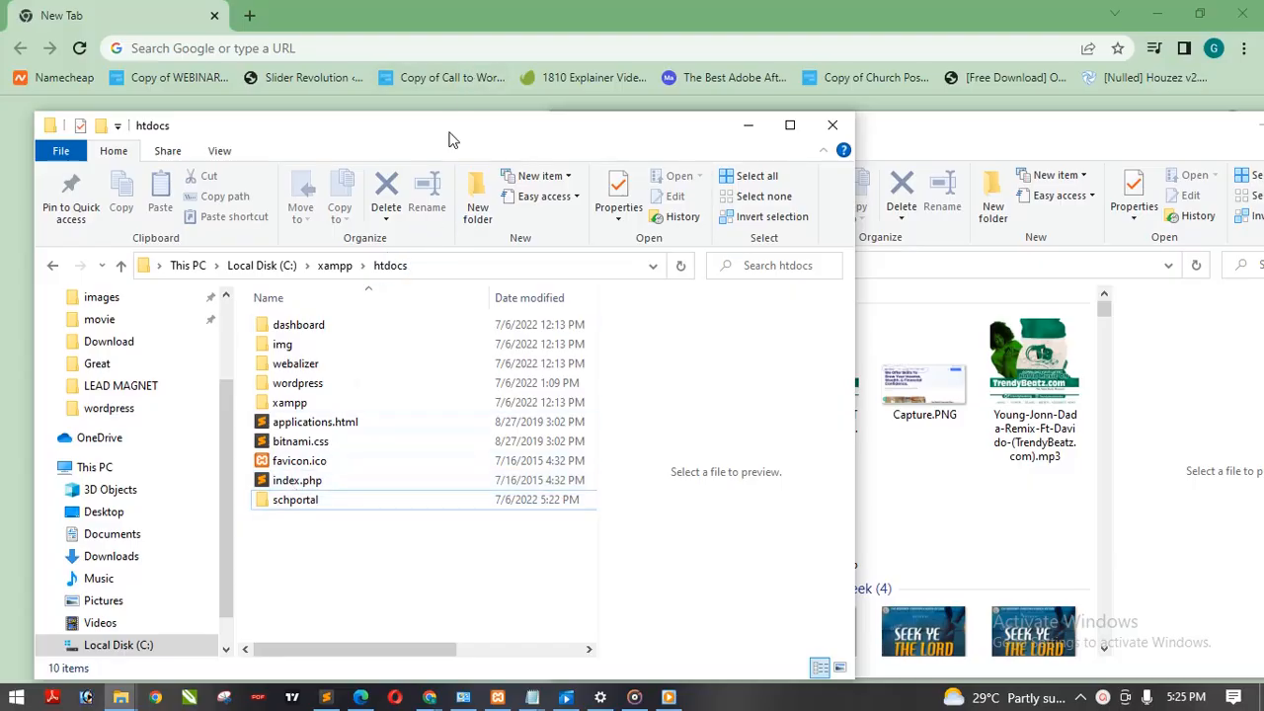
Step: Minimize the htdocs window and switch back to the new tab in Chrome
drag(451, 140, 509, 74)
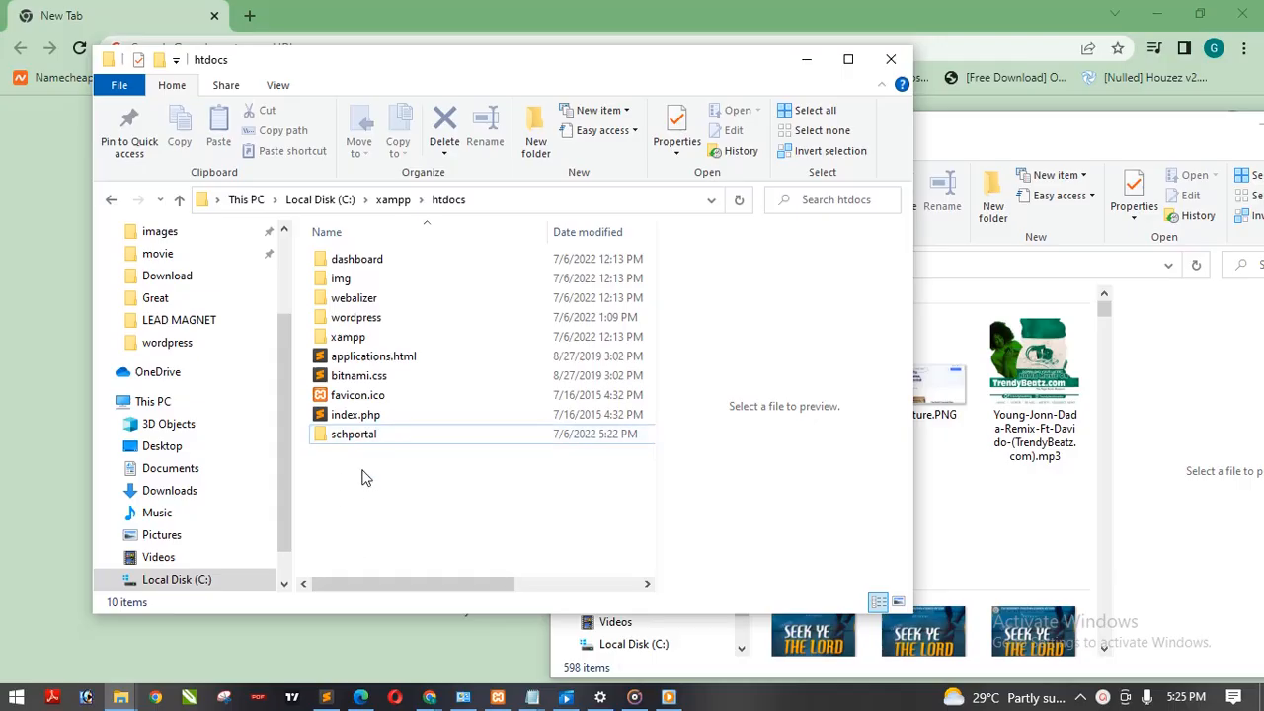
click(809, 59)
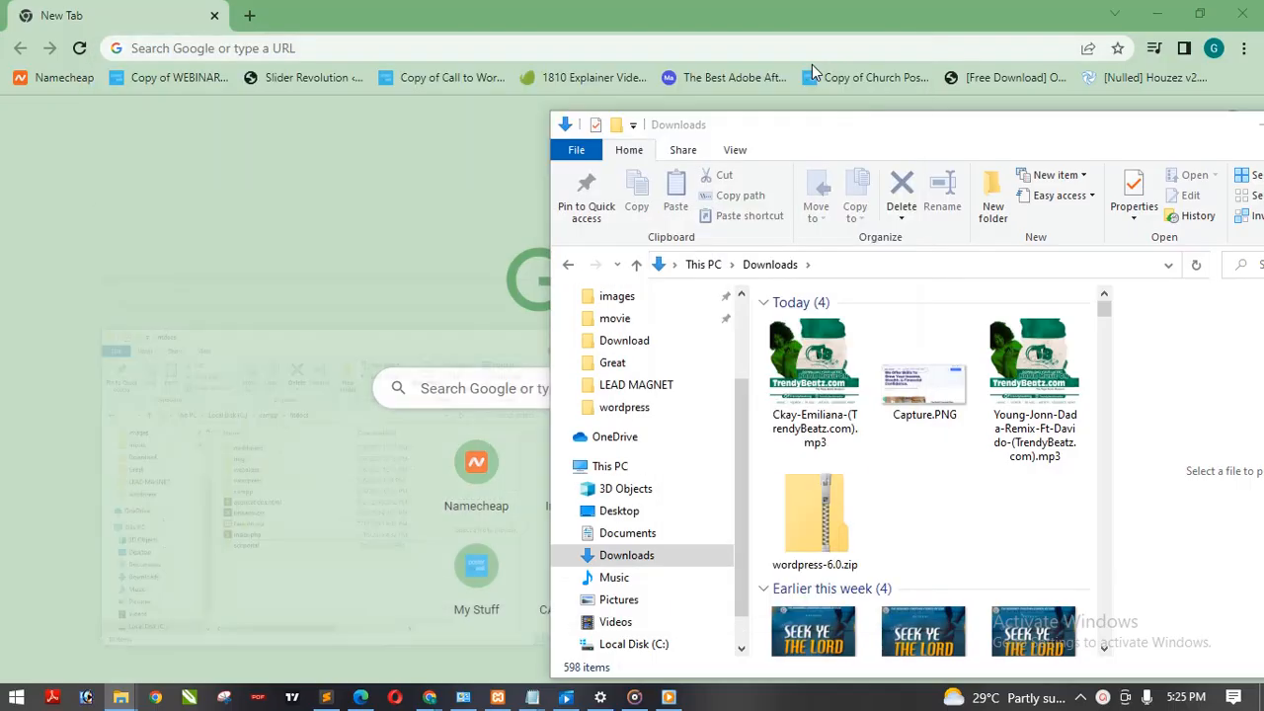
click(401, 235)
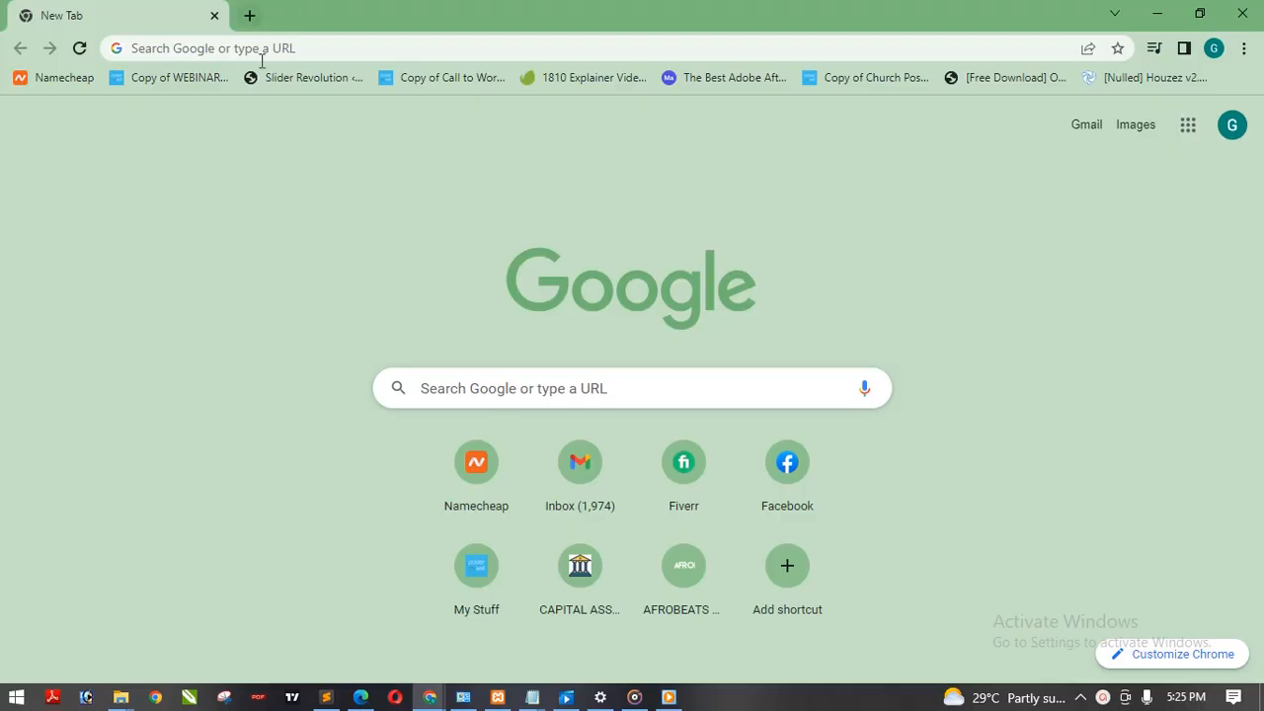
Step: Check the Apache and MySQL module status in the XAMPP Control Panel, and minimize its window
click(438, 48)
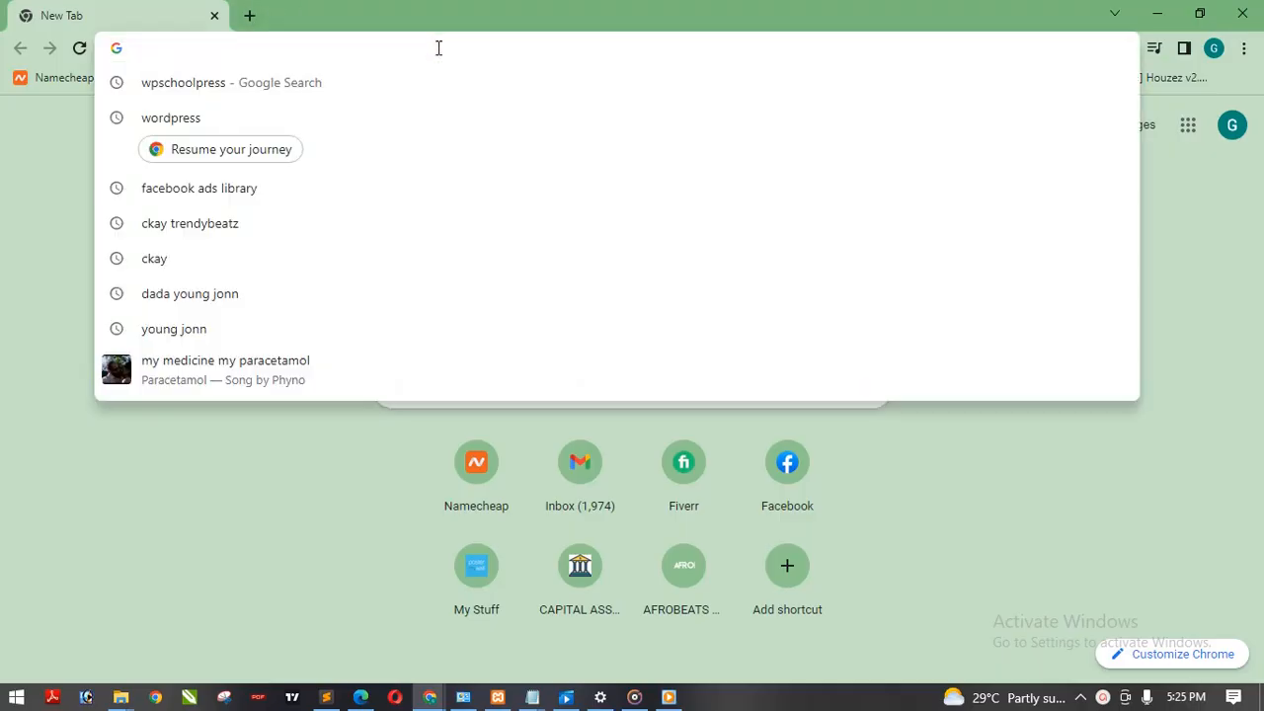
click(499, 699)
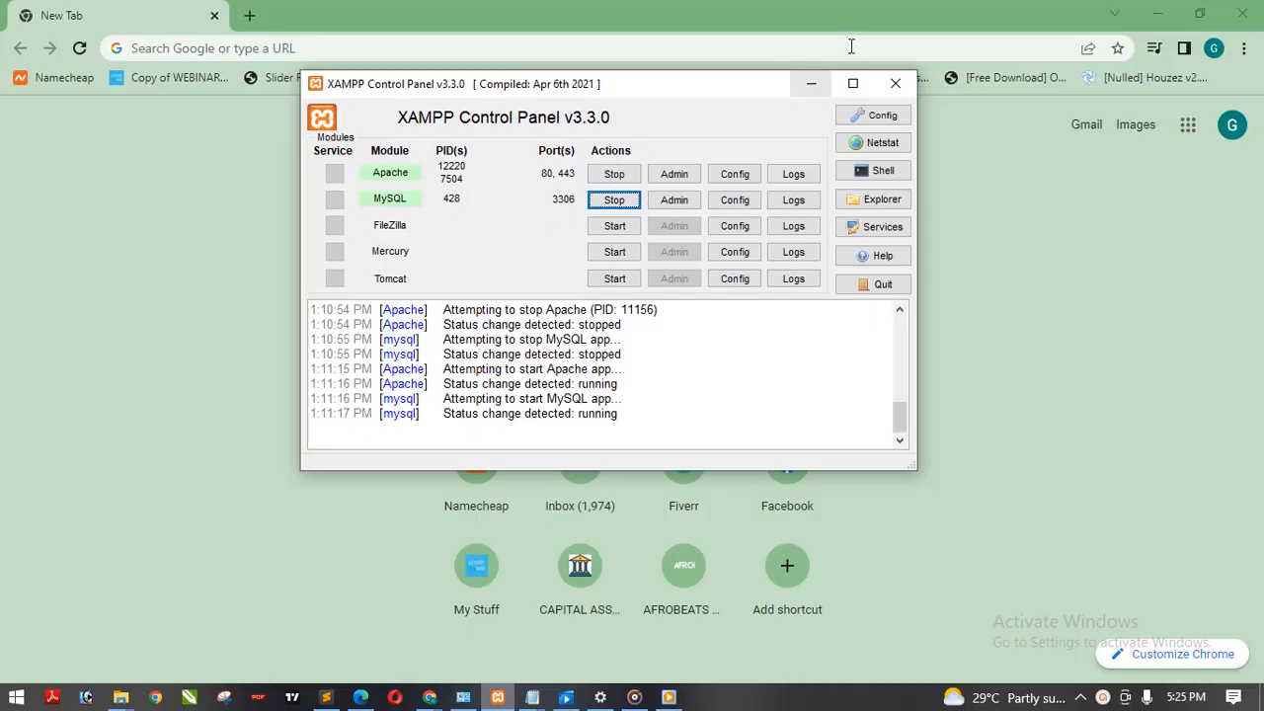
click(813, 85)
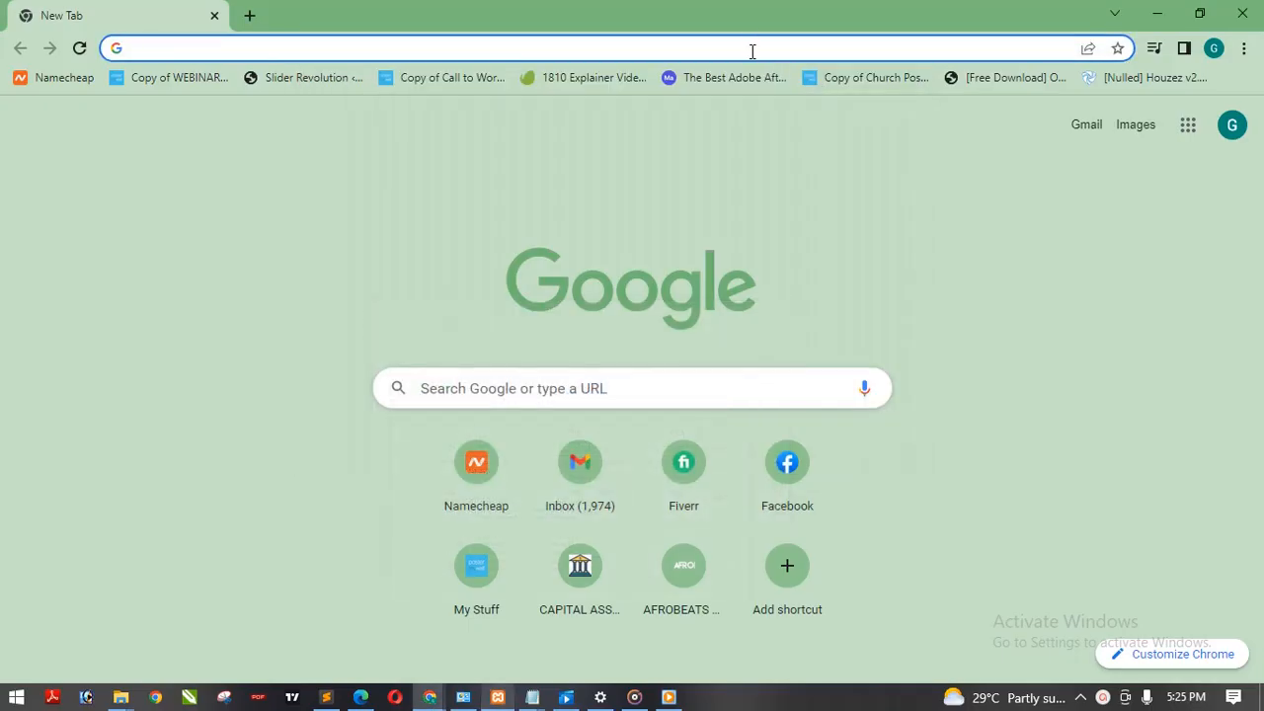
Step: Load localhost in the Chrome tab and open phpMyAdmin
text(localhost)
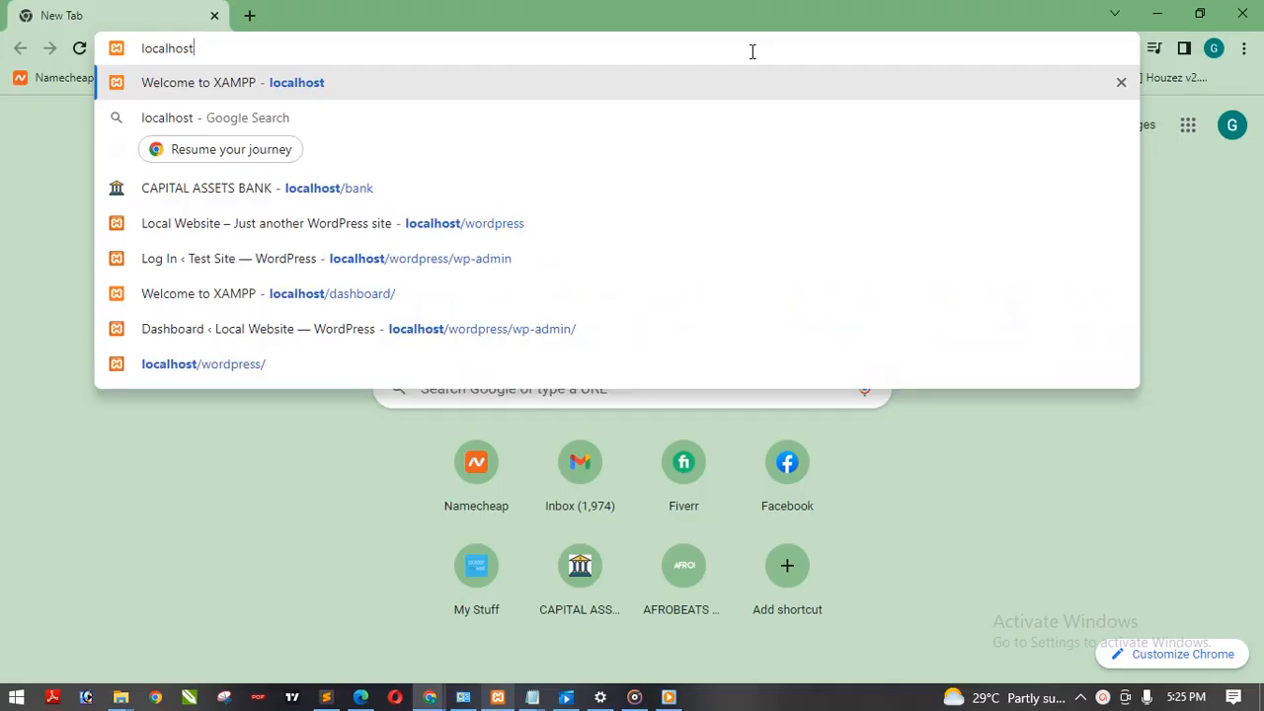
key(Return)
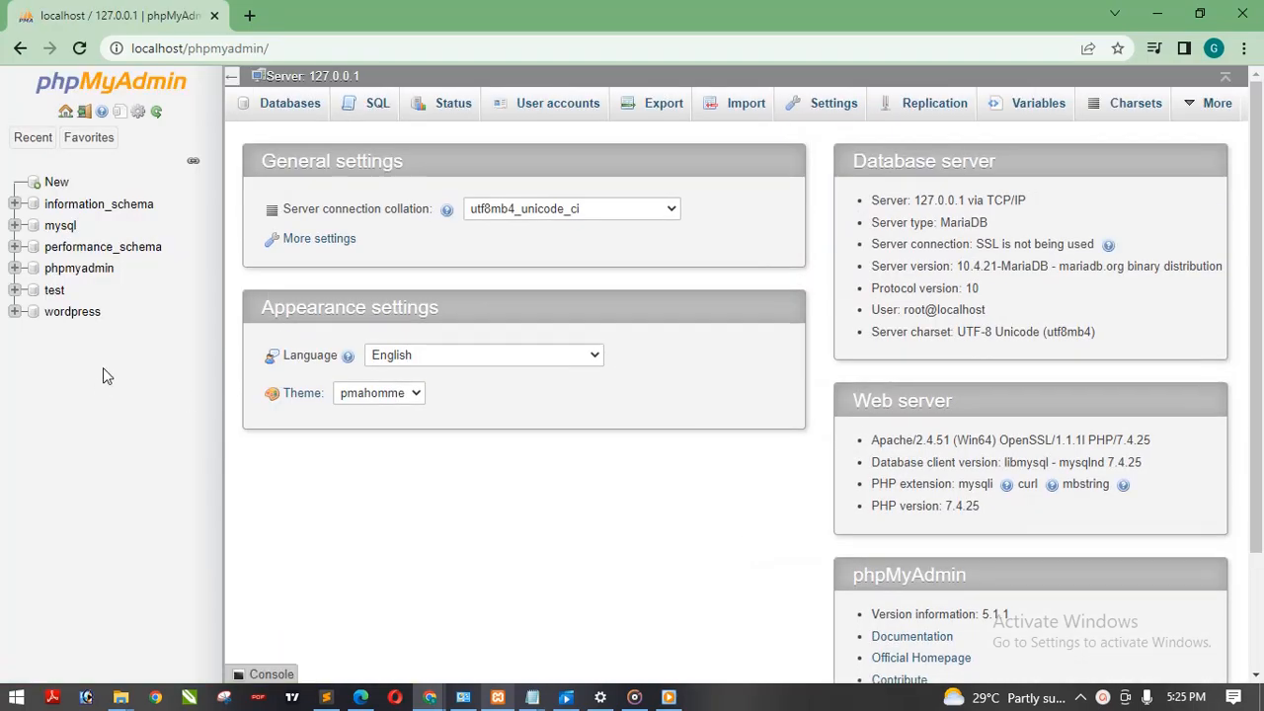
Step: Create a new database named schportal in phpMyAdmin
click(292, 103)
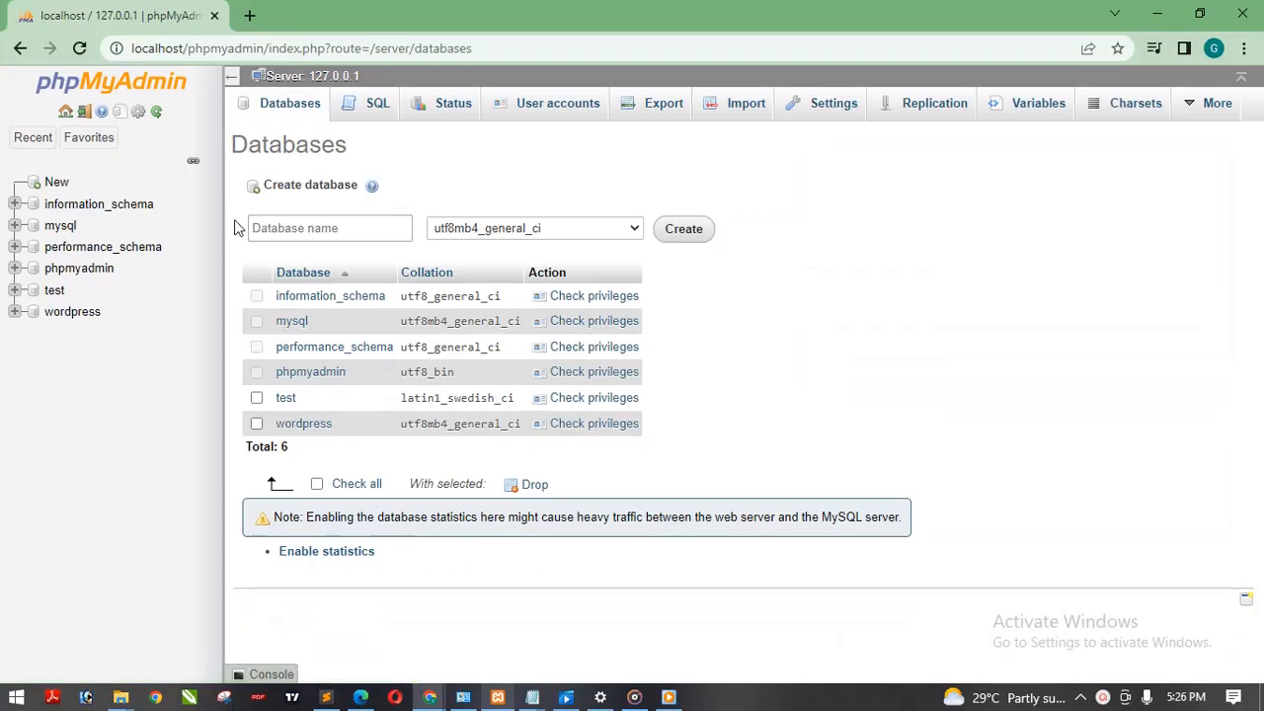
click(321, 228)
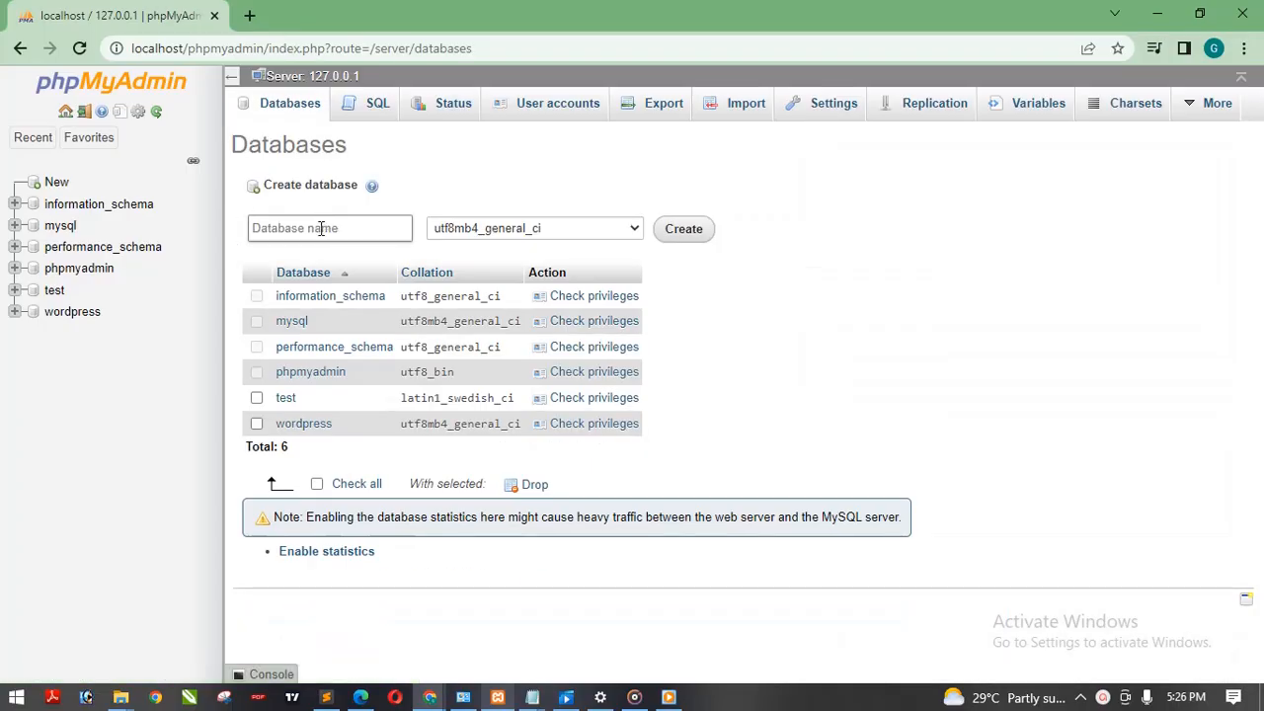
text(schporta;l)
key(BackSpace)
key(BackSpace)
click(123, 400)
click(698, 239)
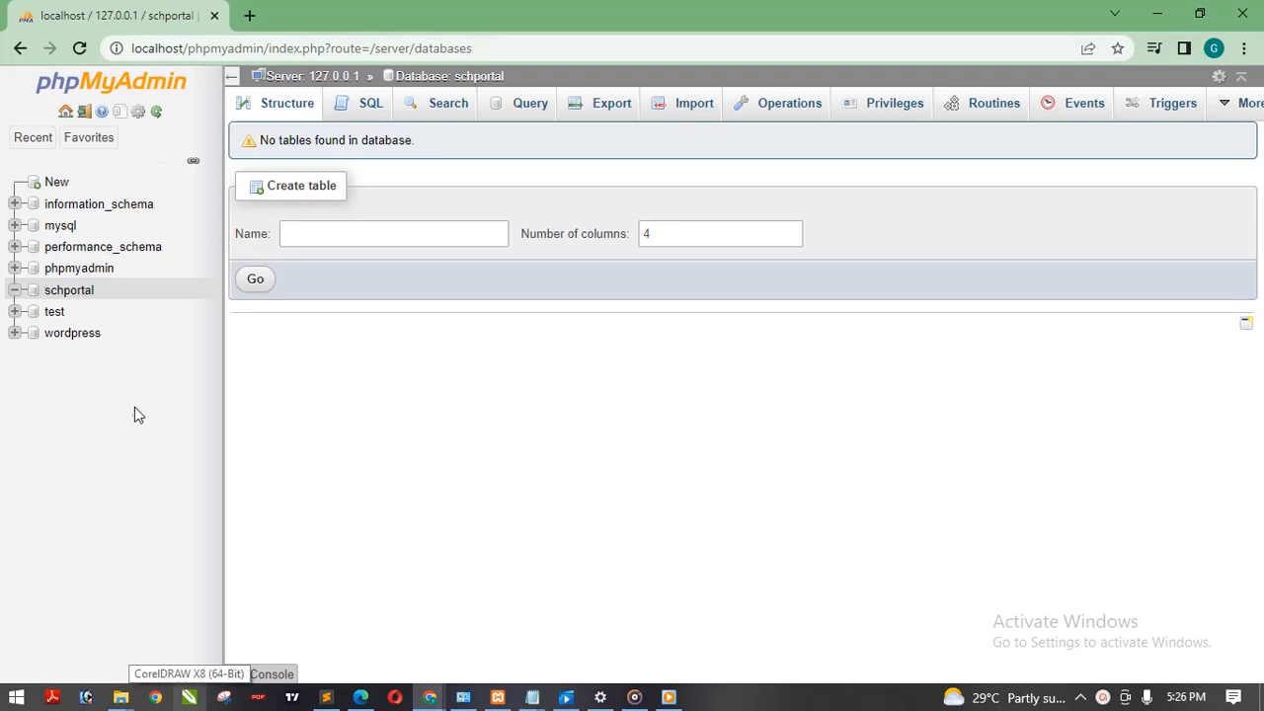
Step: Switch to the htdocs window in File Explorer and open wp-config-sample.php from the schportal folder in Notepad
click(120, 696)
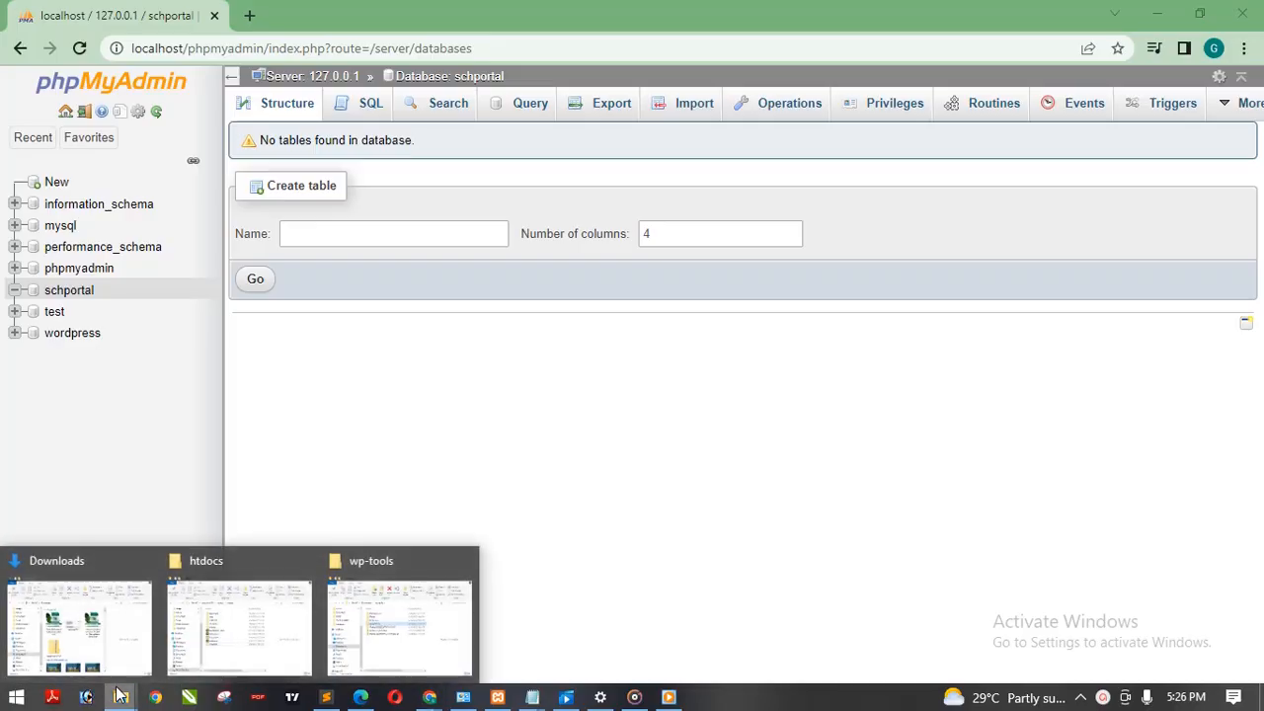
click(240, 584)
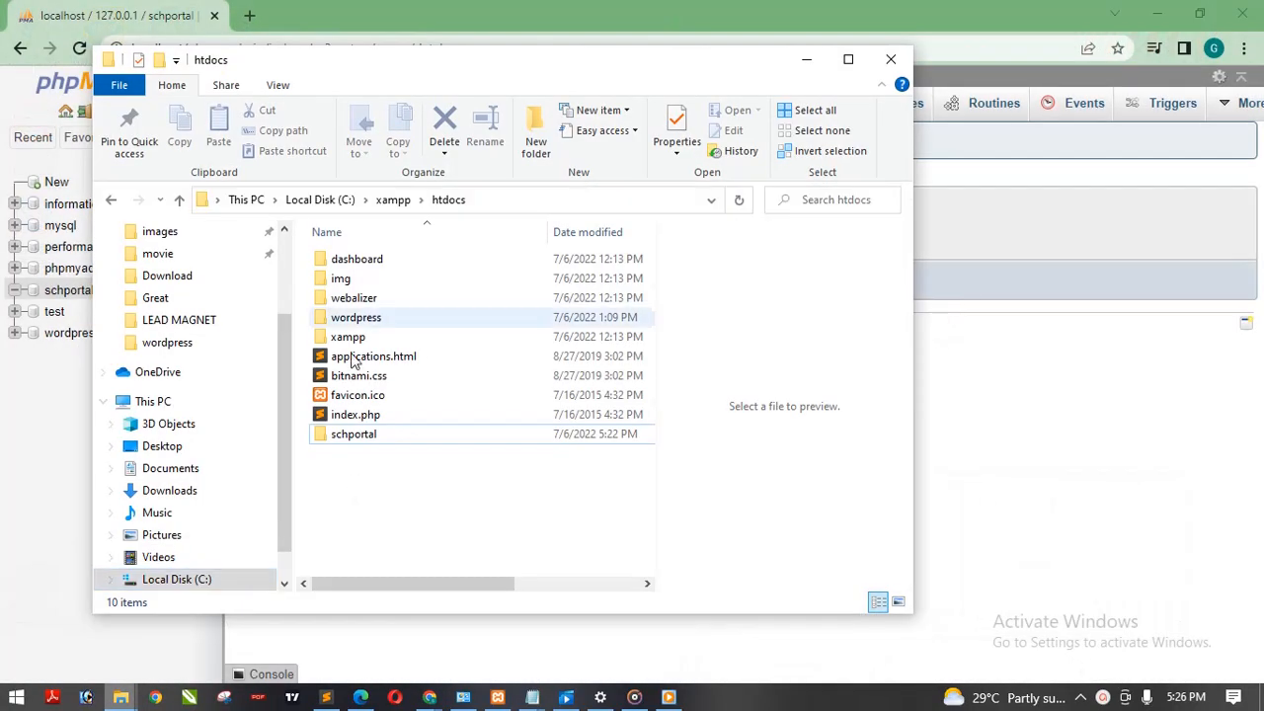
double_click(369, 442)
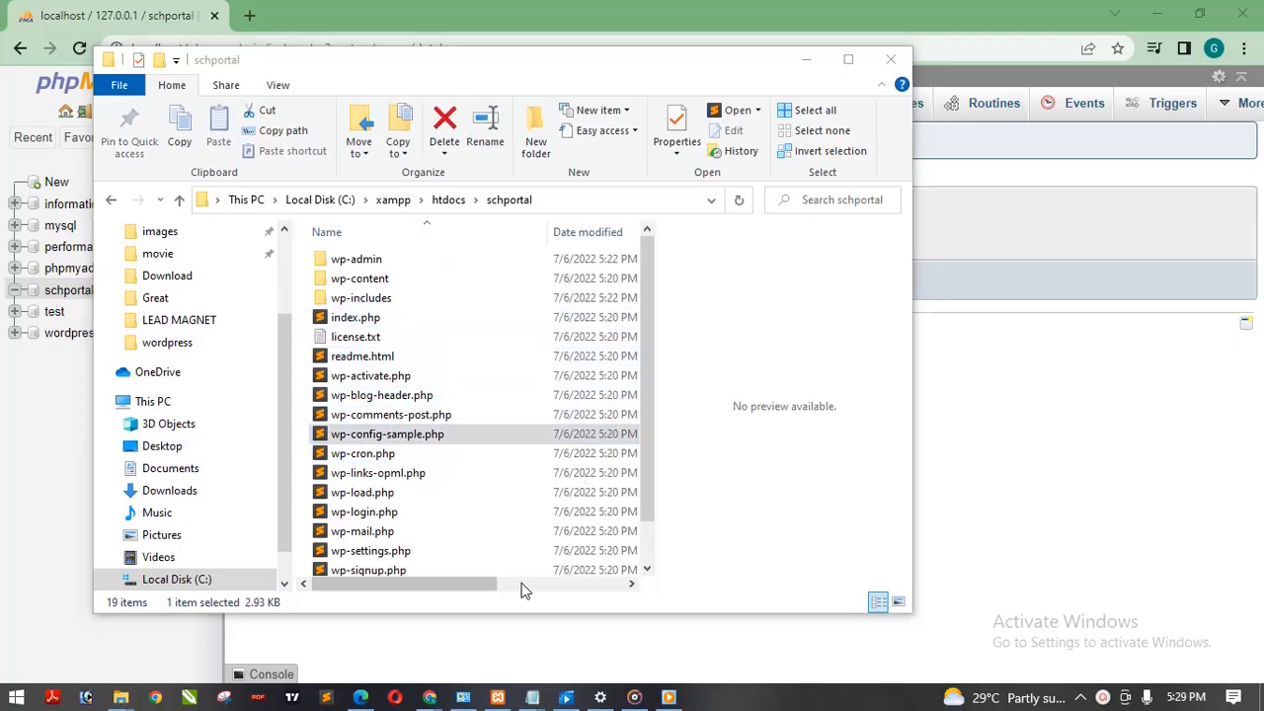
right_click(379, 440)
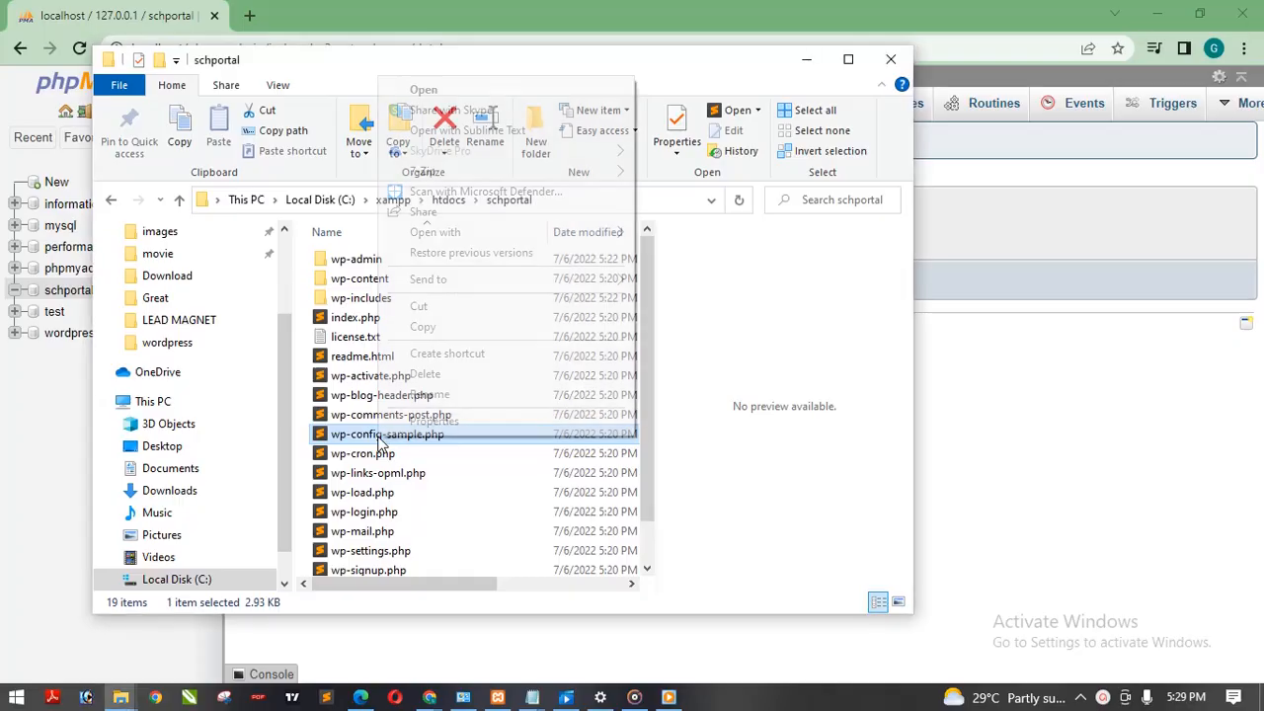
mouse_move(496, 237)
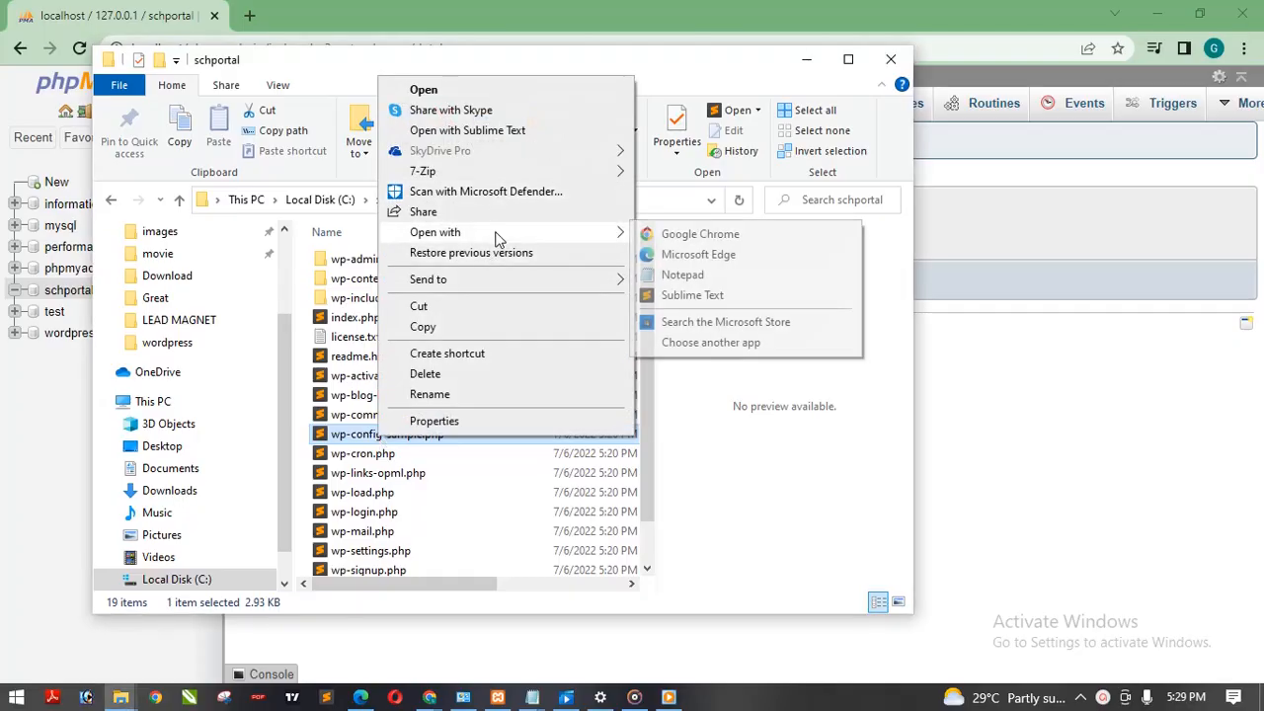
click(684, 281)
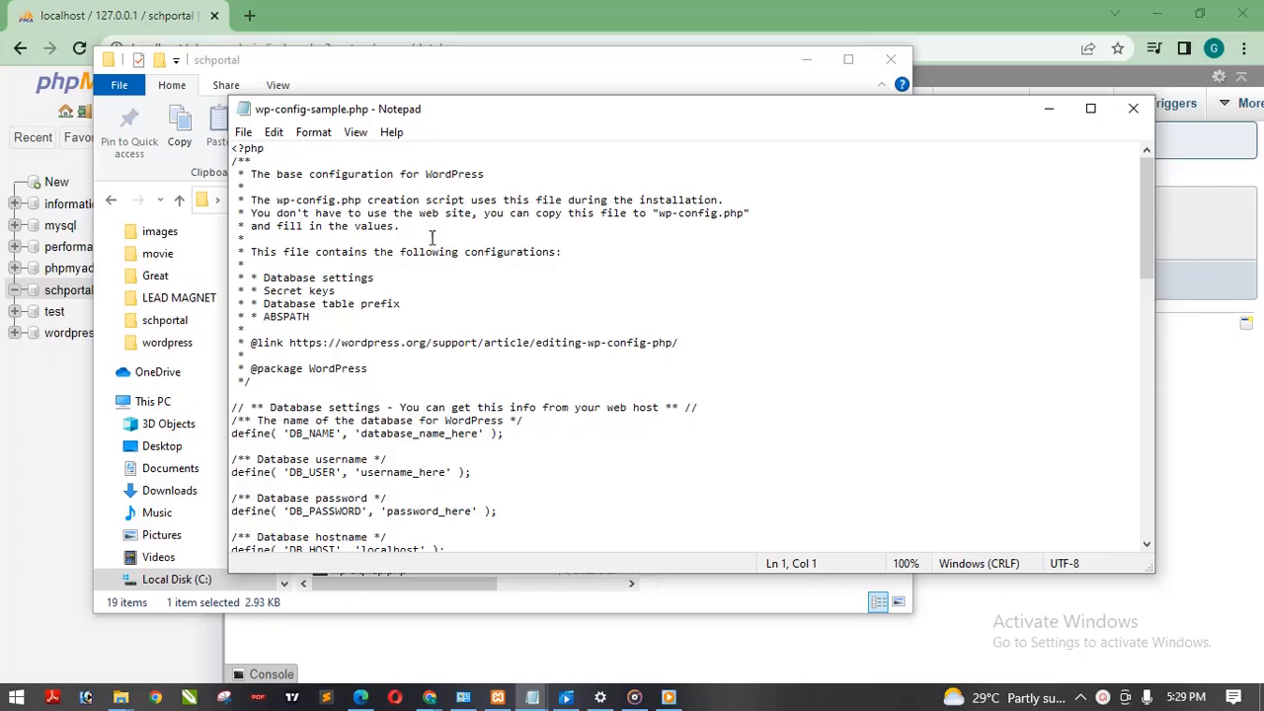
Step: Replace the DB_NAME placeholder in wp-config-sample.php with schportal
key(Down)
key(Down)
key(Down)
key(Down)
key(Down)
key(BackSpace)
key(BackSpace)
key(BackSpace)
key(BackSpace)
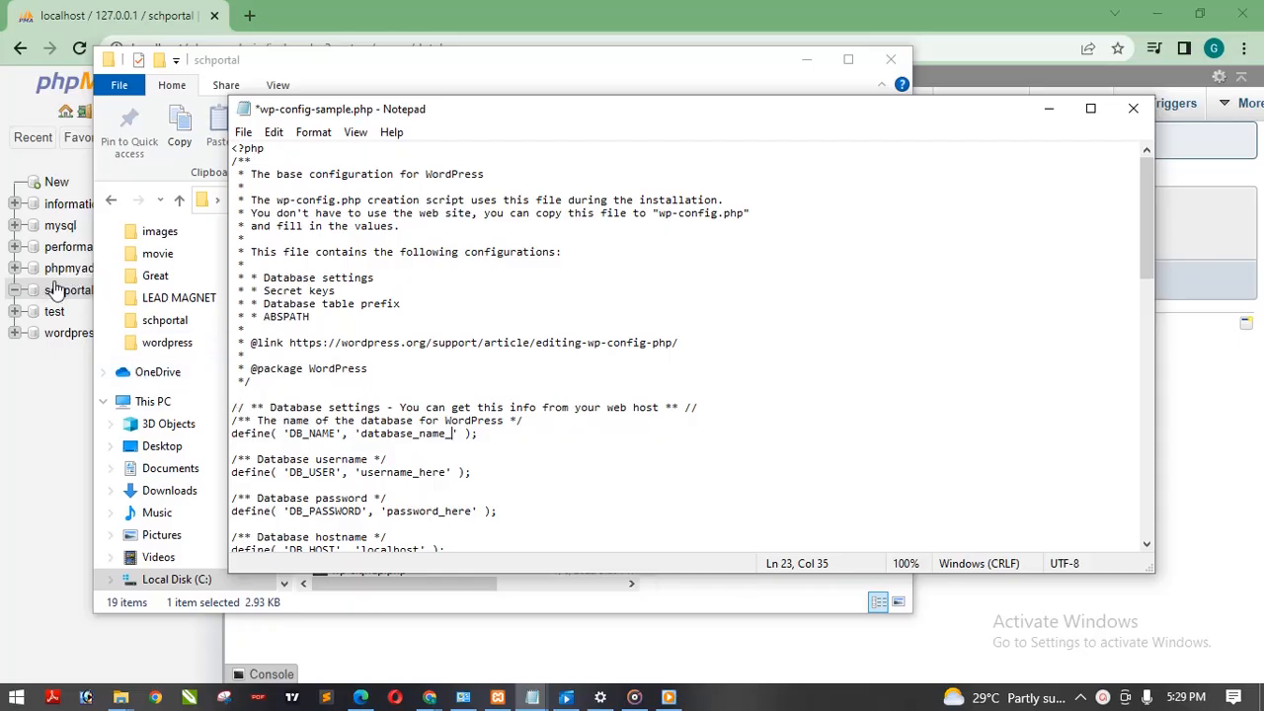
key(BackSpace)
key(BackSpace)
key(BackSpace)
key(BackSpace)
key(BackSpace)
key(BackSpace)
key(BackSpace)
key(BackSpace)
key(BackSpace)
key(BackSpace)
key(BackSpace)
key(BackSpace)
key(BackSpace)
key(BackSpace)
text(s)
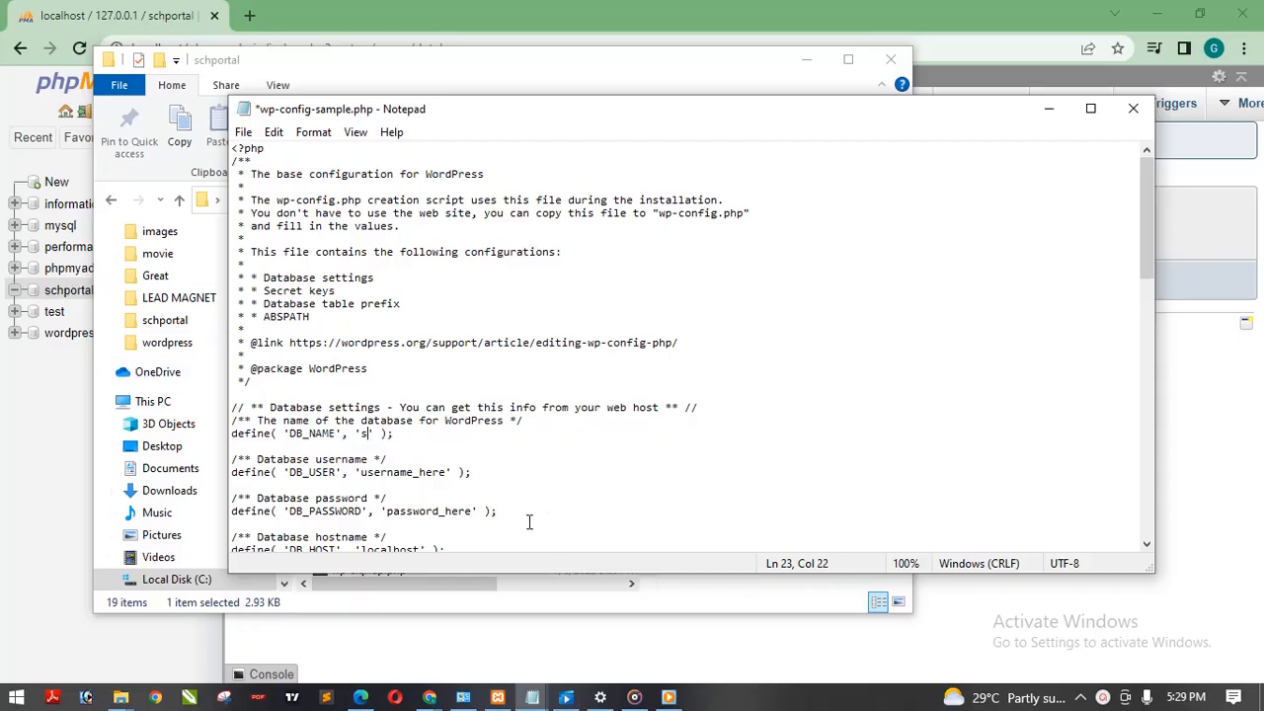
text(chportal)
Step: Set the DB_USER value to root and clear the DB_PASSWORD placeholder, leaving its quotes empty
key(BackSpace)
key(BackSpace)
key(BackSpace)
key(BackSpace)
key(BackSpace)
key(BackSpace)
key(BackSpace)
key(BackSpace)
key(BackSpace)
key(BackSpace)
key(BackSpace)
key(BackSpace)
key(BackSpace)
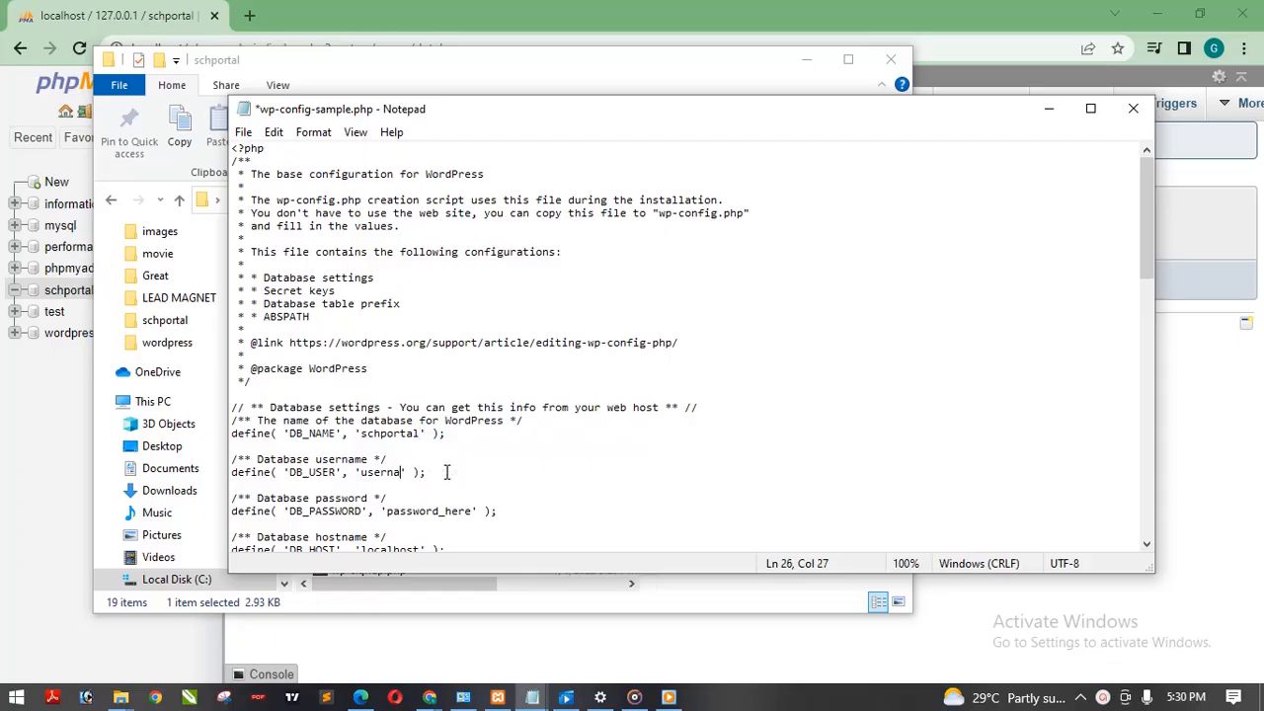
text(root)
key(shift+Left)
key(shift+Left)
key(shift+Left)
key(shift+Left)
key(shift+Left)
key(shift+Left)
key(shift+Left)
key(shift+Left)
key(shift+Left)
key(shift+Left)
key(shift+Left)
key(shift+Left)
key(shift+Left)
key(BackSpace)
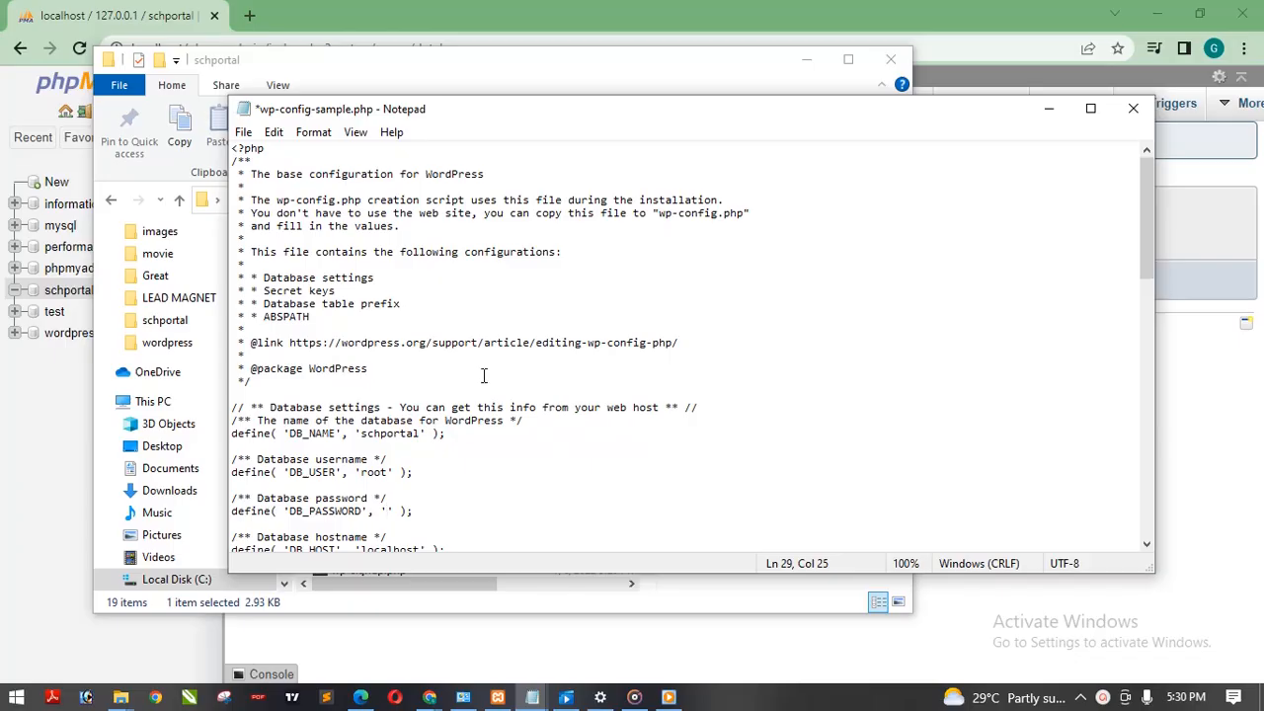
Step: Save the edited configuration as wp-config.php in the schportal folder, and minimize the Notepad and File Explorer windows
click(244, 133)
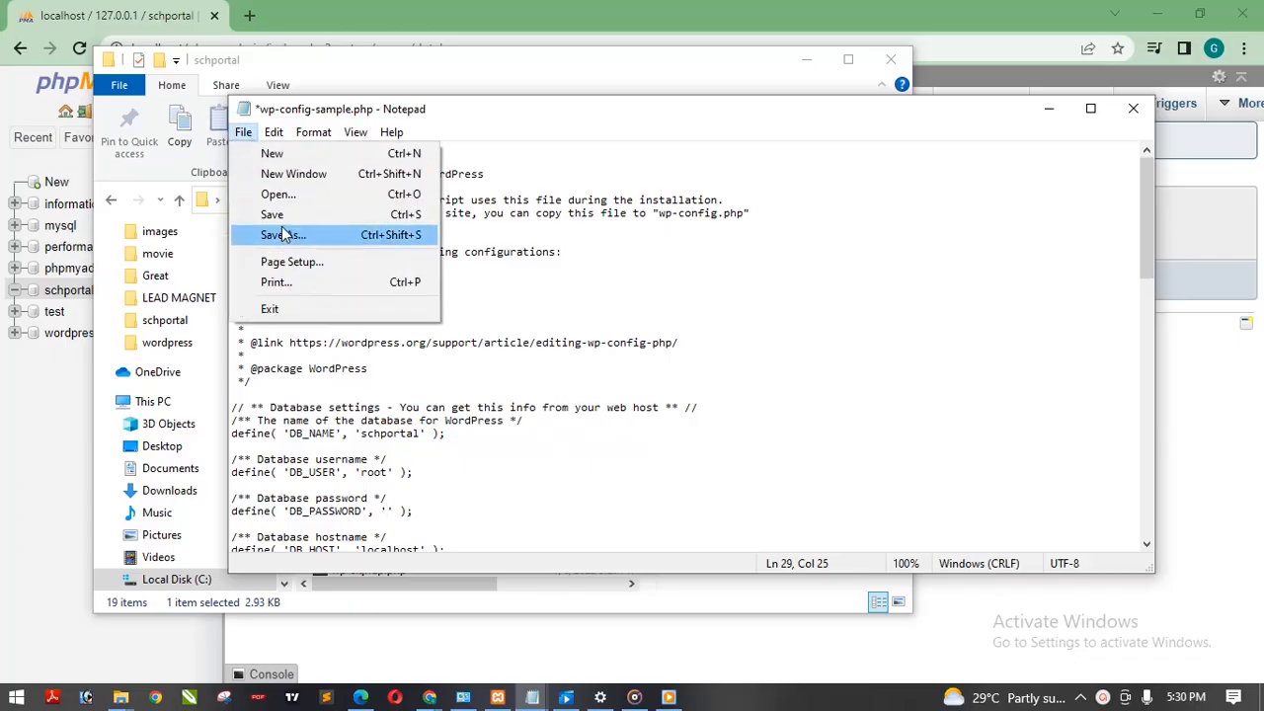
click(318, 235)
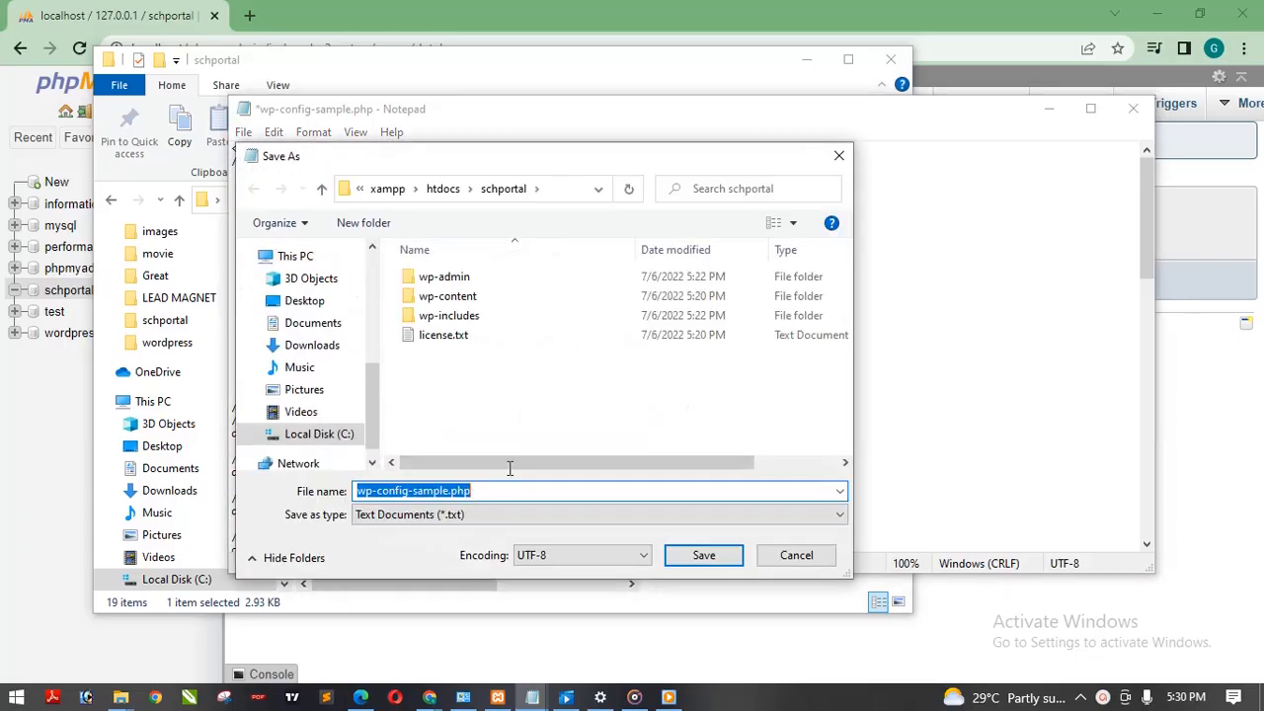
click(447, 491)
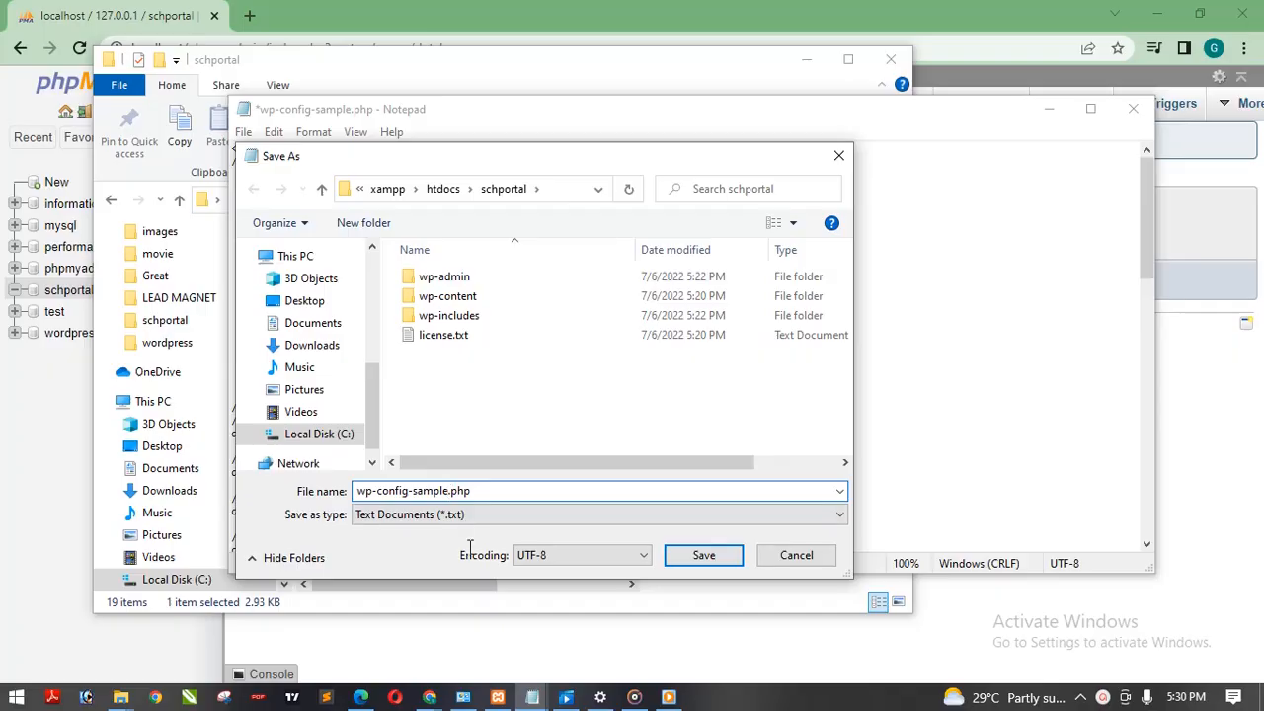
key(BackSpace)
key(BackSpace)
key(BackSpace)
key(BackSpace)
key(BackSpace)
key(BackSpace)
key(BackSpace)
click(704, 556)
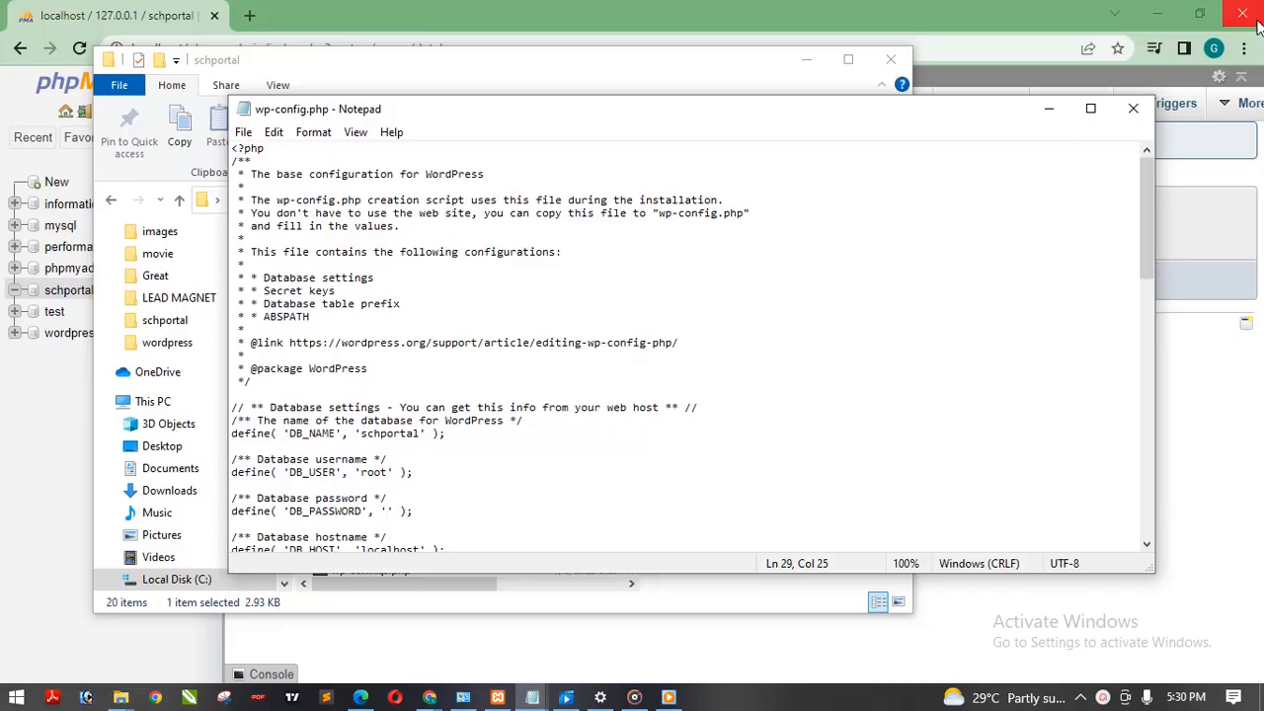
click(1048, 110)
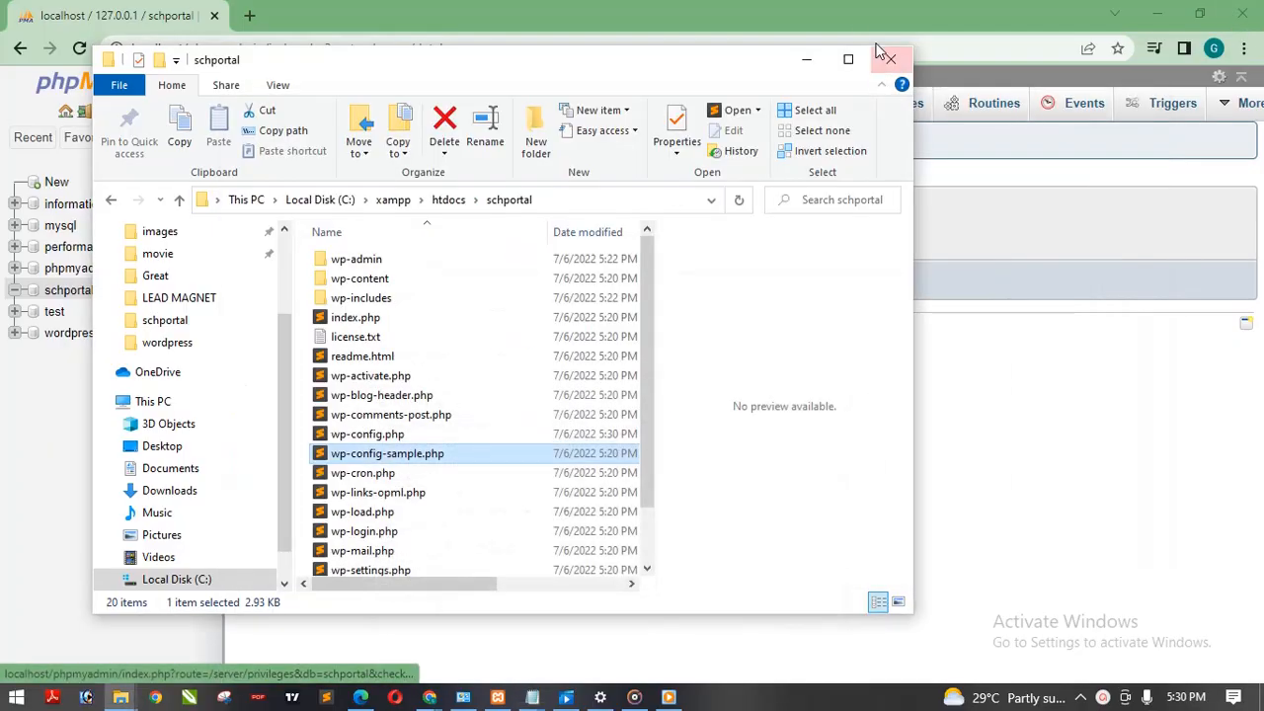
click(808, 59)
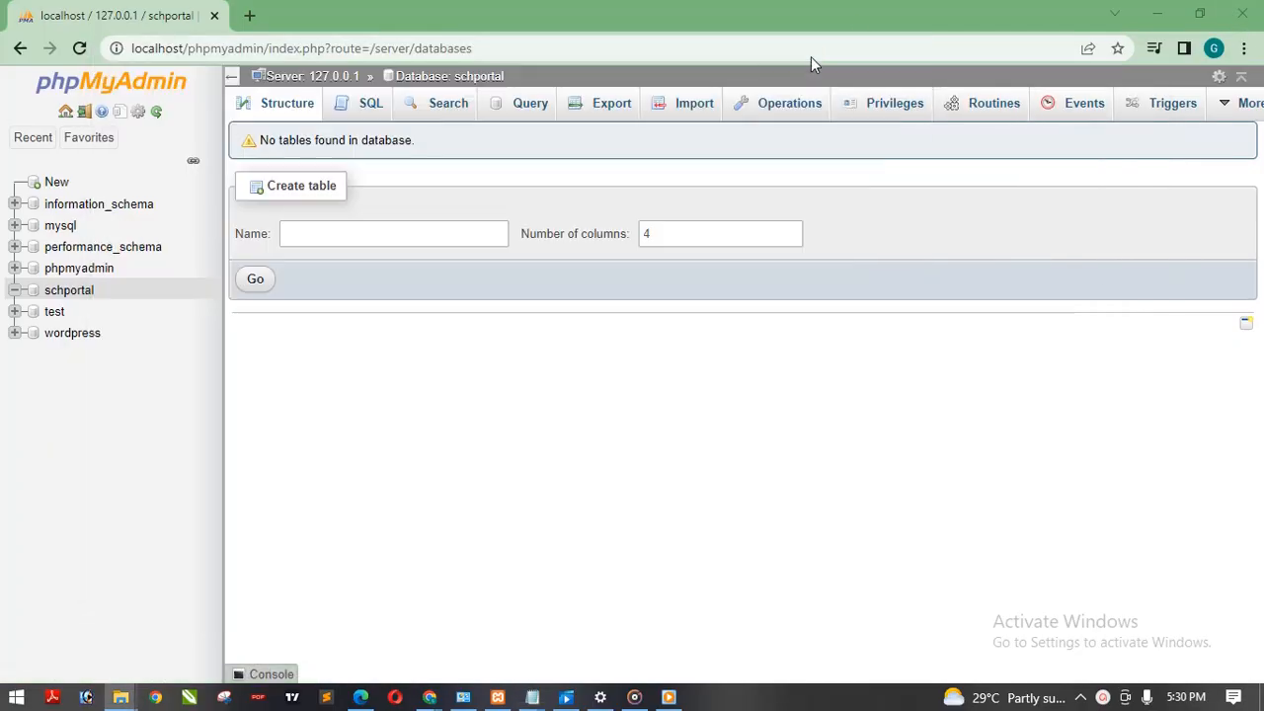
Step: Load localhost/schportal in a new Chrome tab
click(502, 41)
click(246, 14)
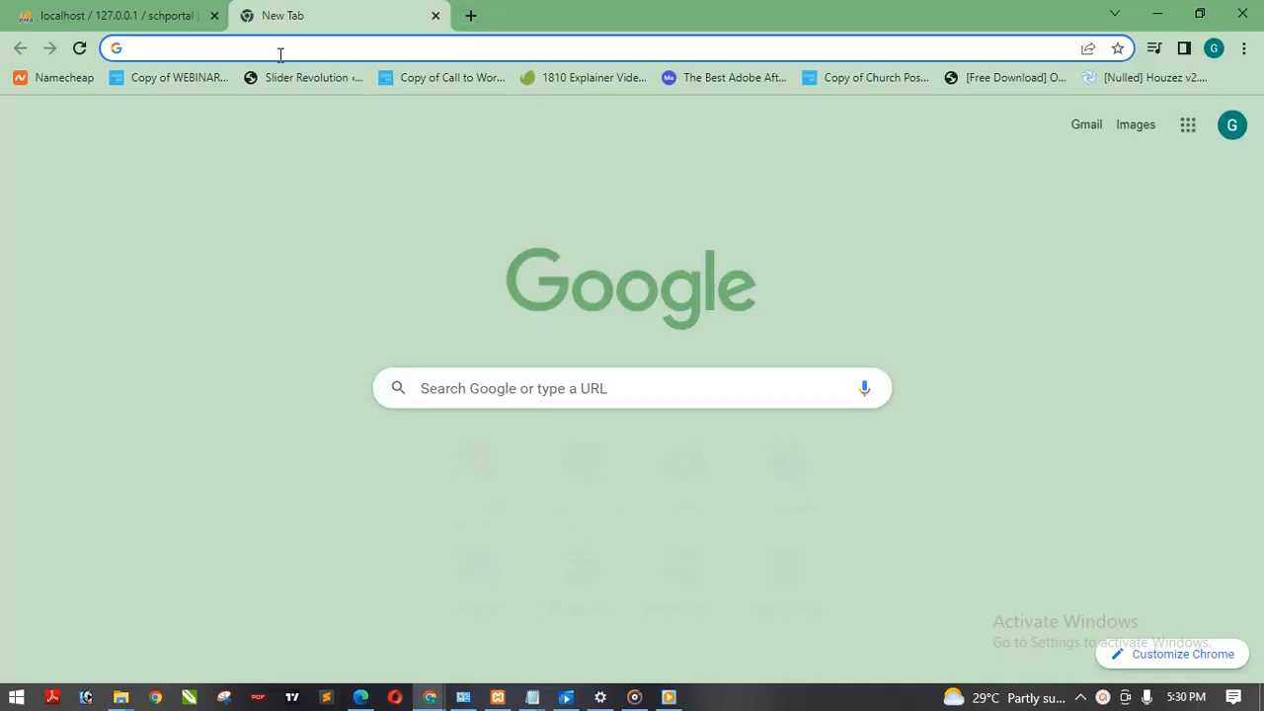
text(localhost)
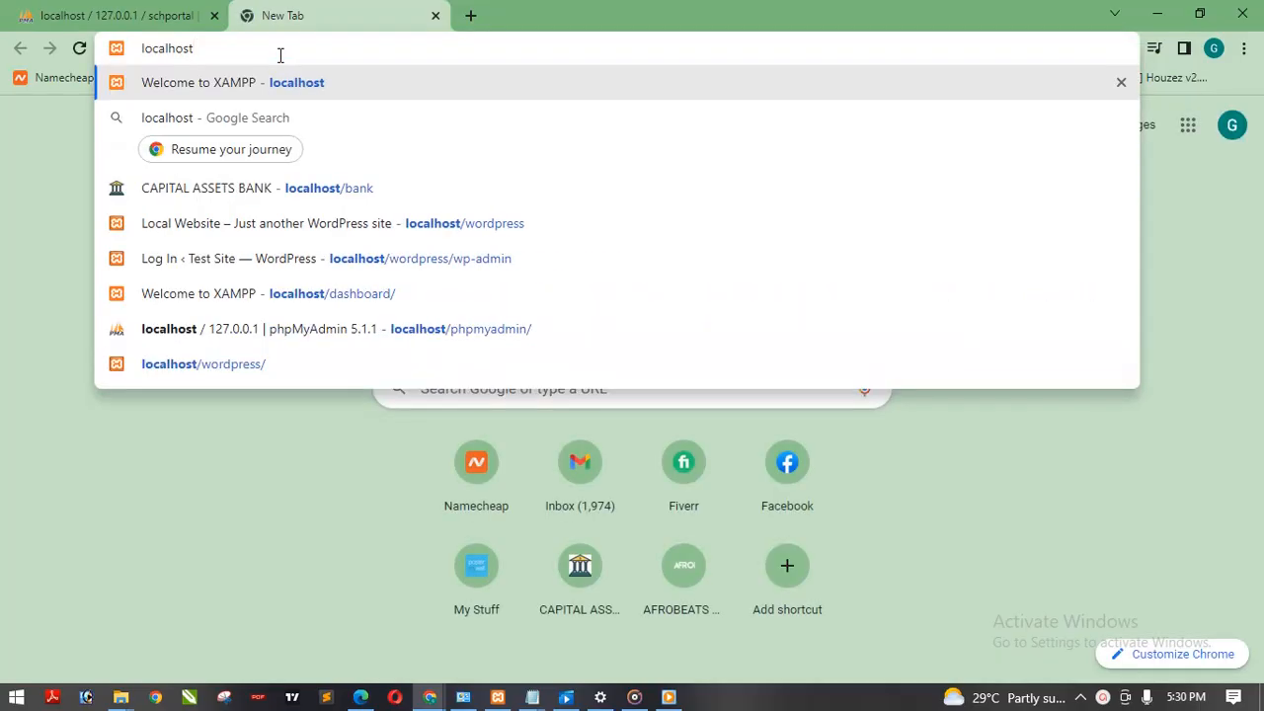
text(/)
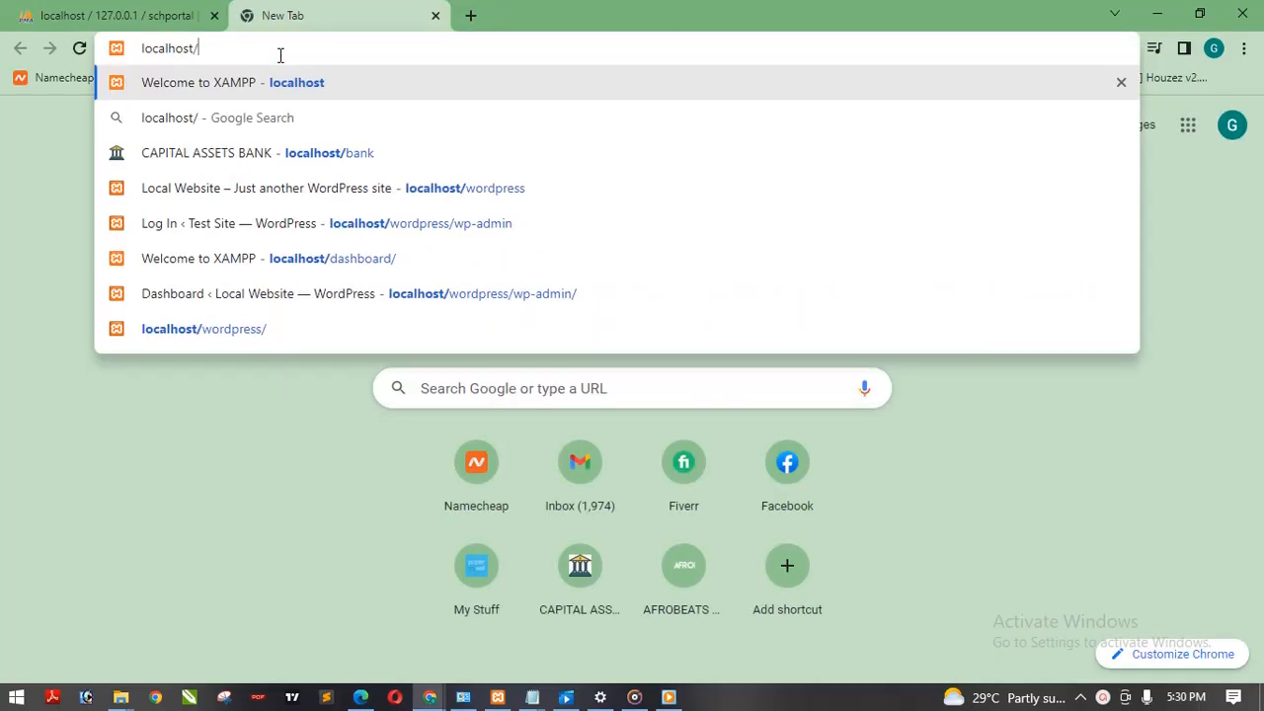
text(sc)
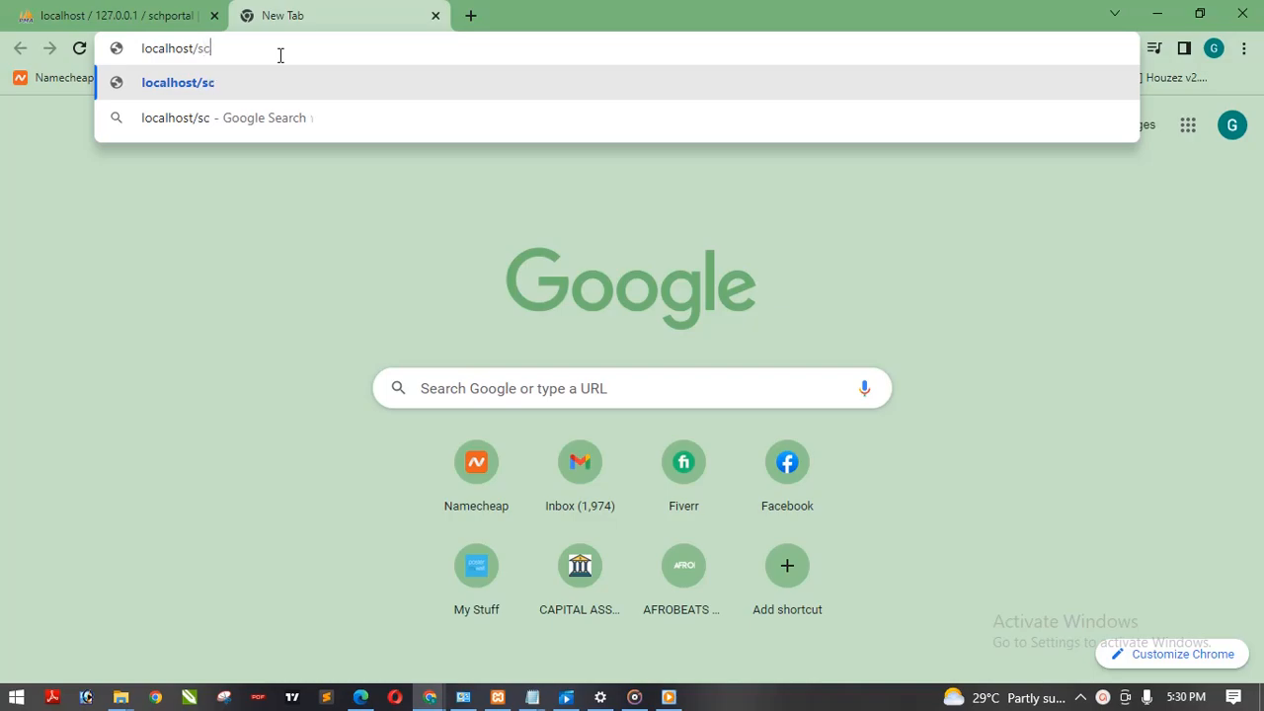
text(hportal)
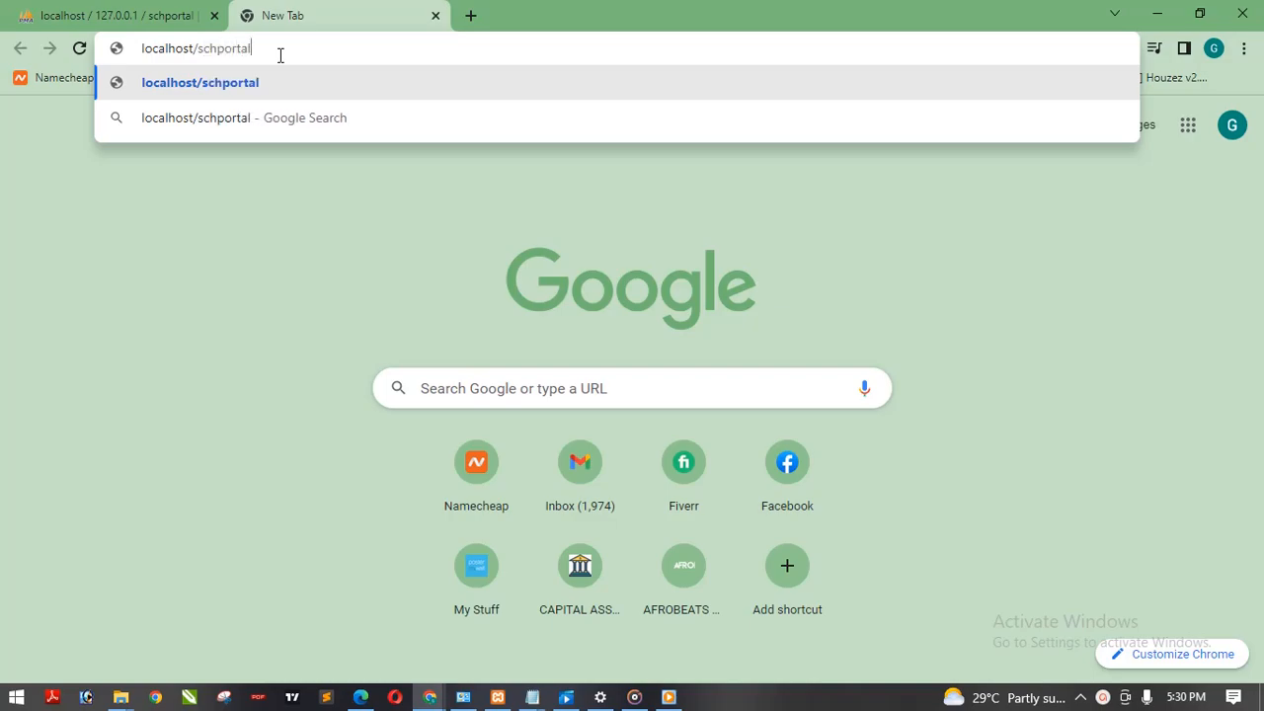
key(Return)
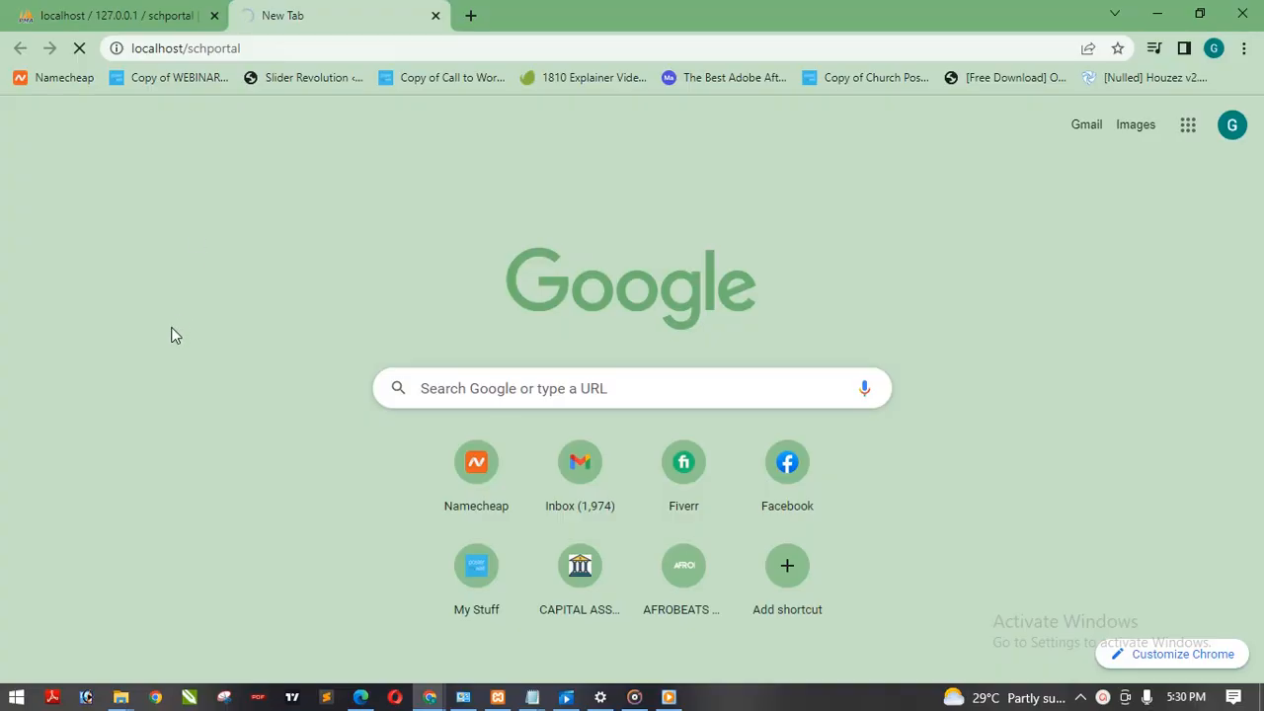
Step: Switch to the schportal window in File Explorer and go up to the htdocs folder to view the site folder's name
mouse_move(120, 697)
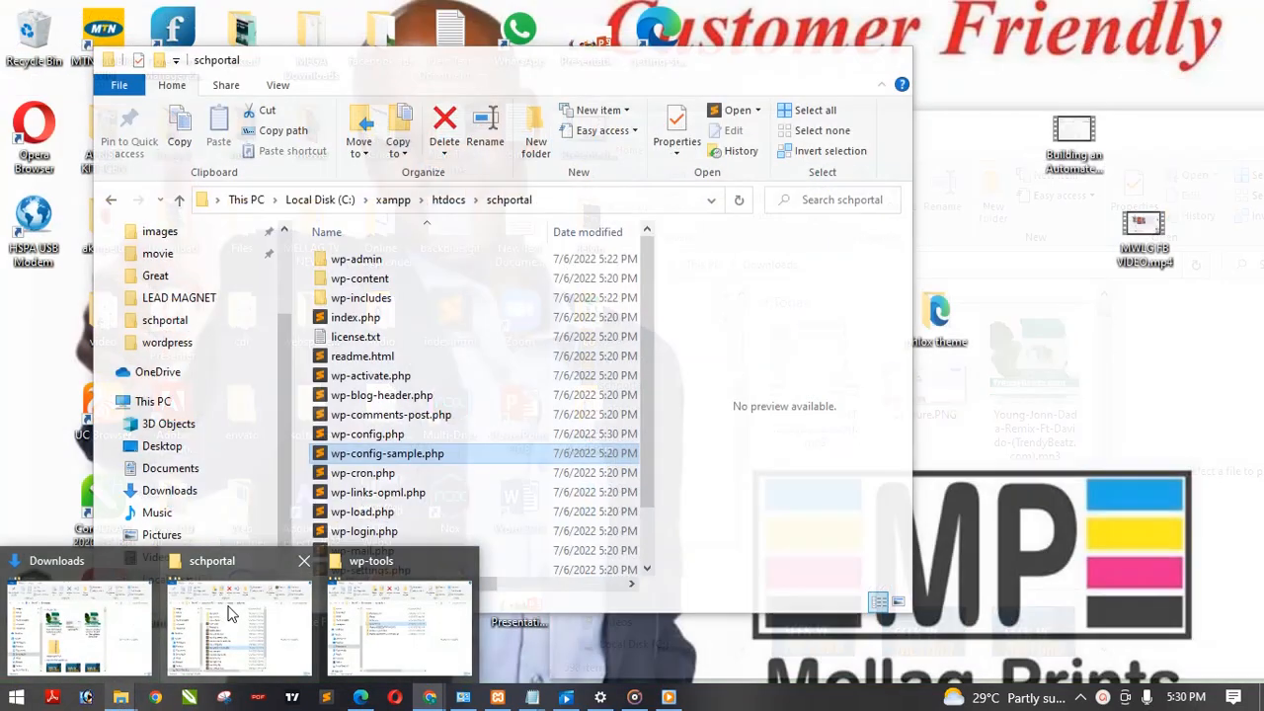
click(230, 614)
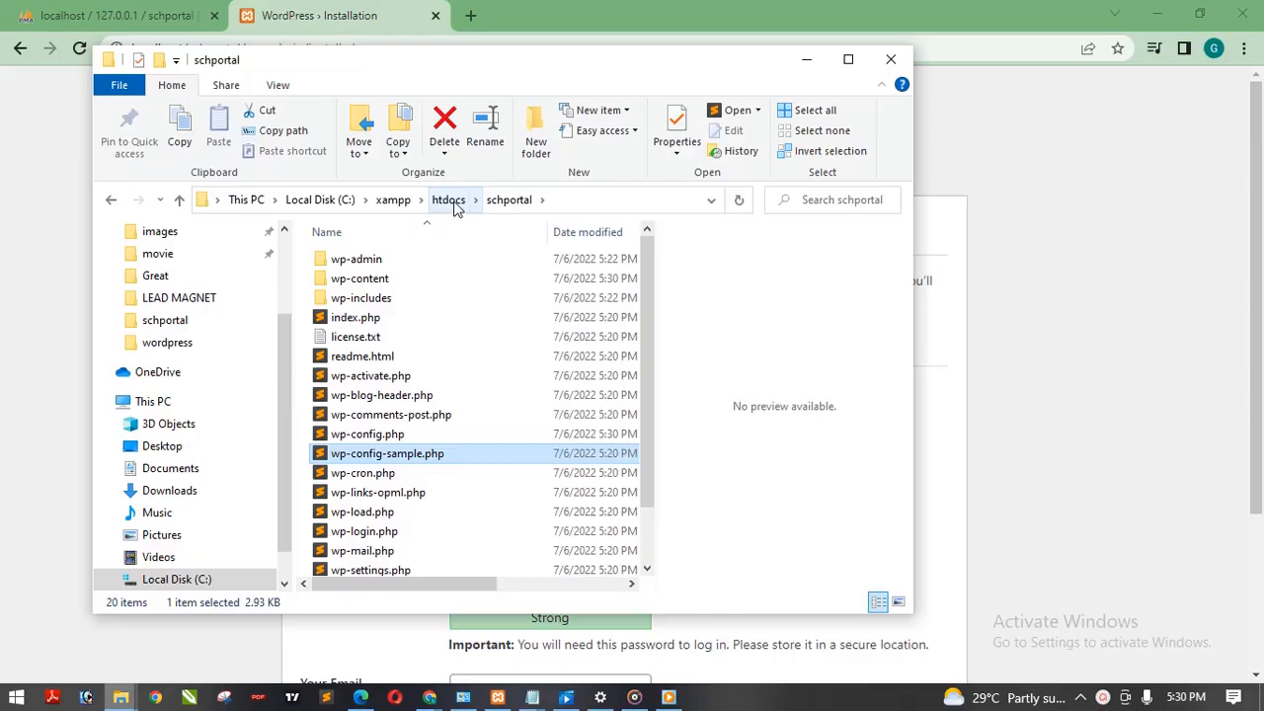
click(449, 201)
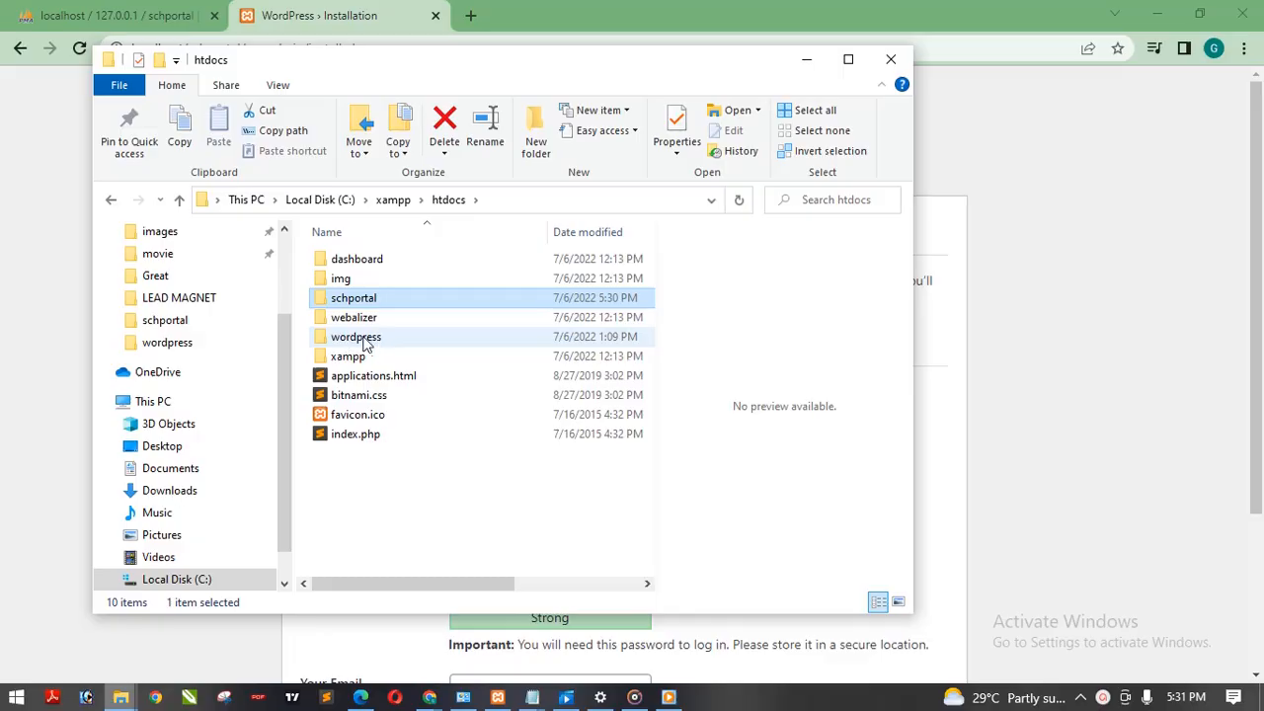
Step: Return to the WordPress installation page in Chrome and set the site title to SCHOOL PORTAL
click(363, 340)
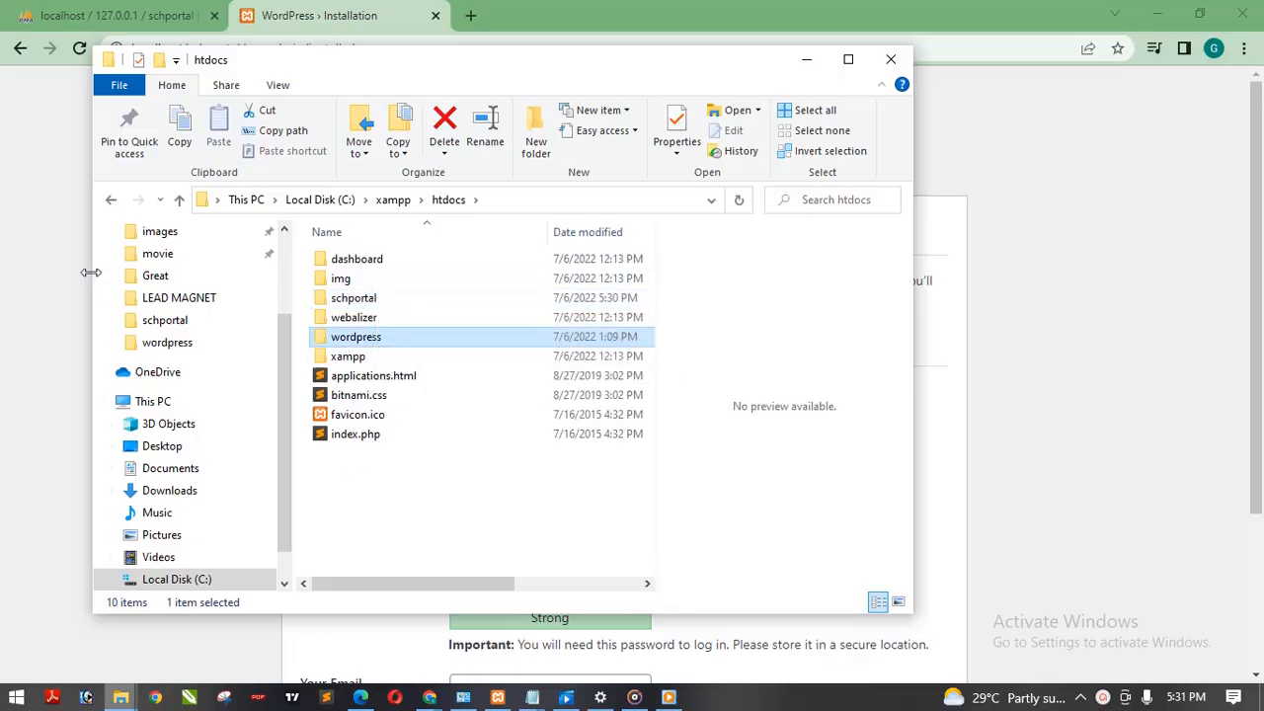
click(27, 268)
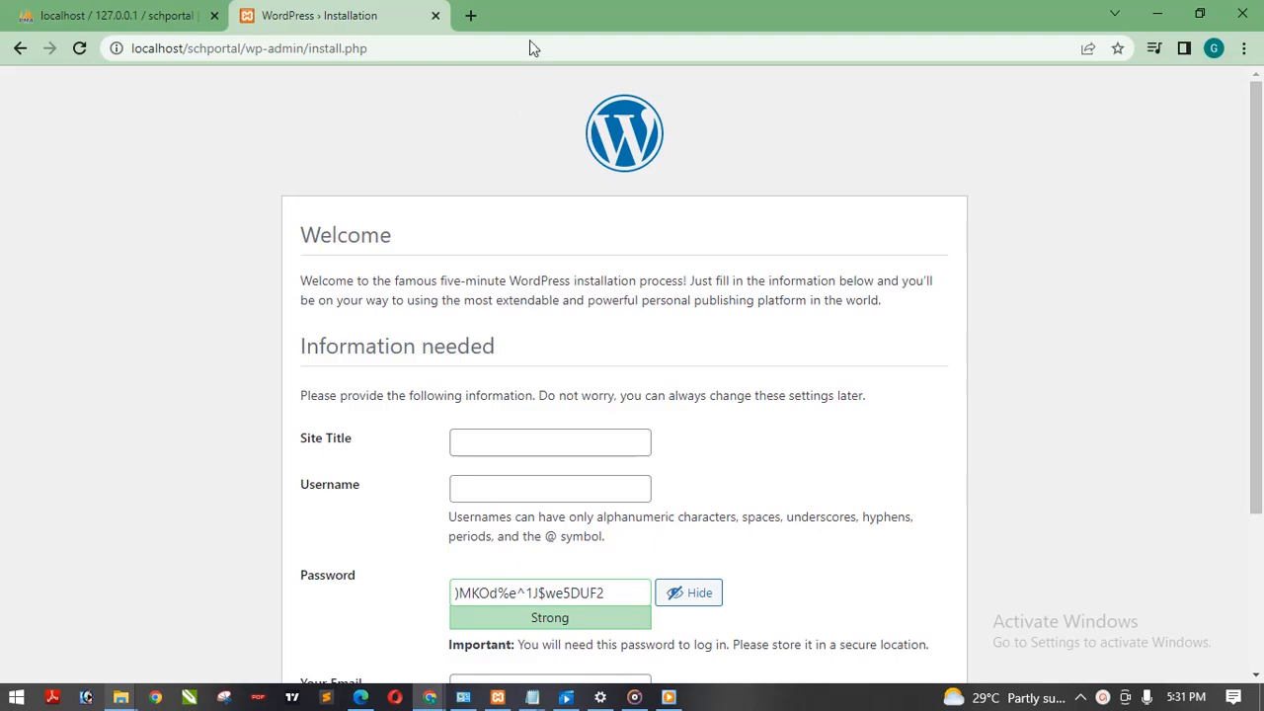
scroll(1183, 276, down, 2)
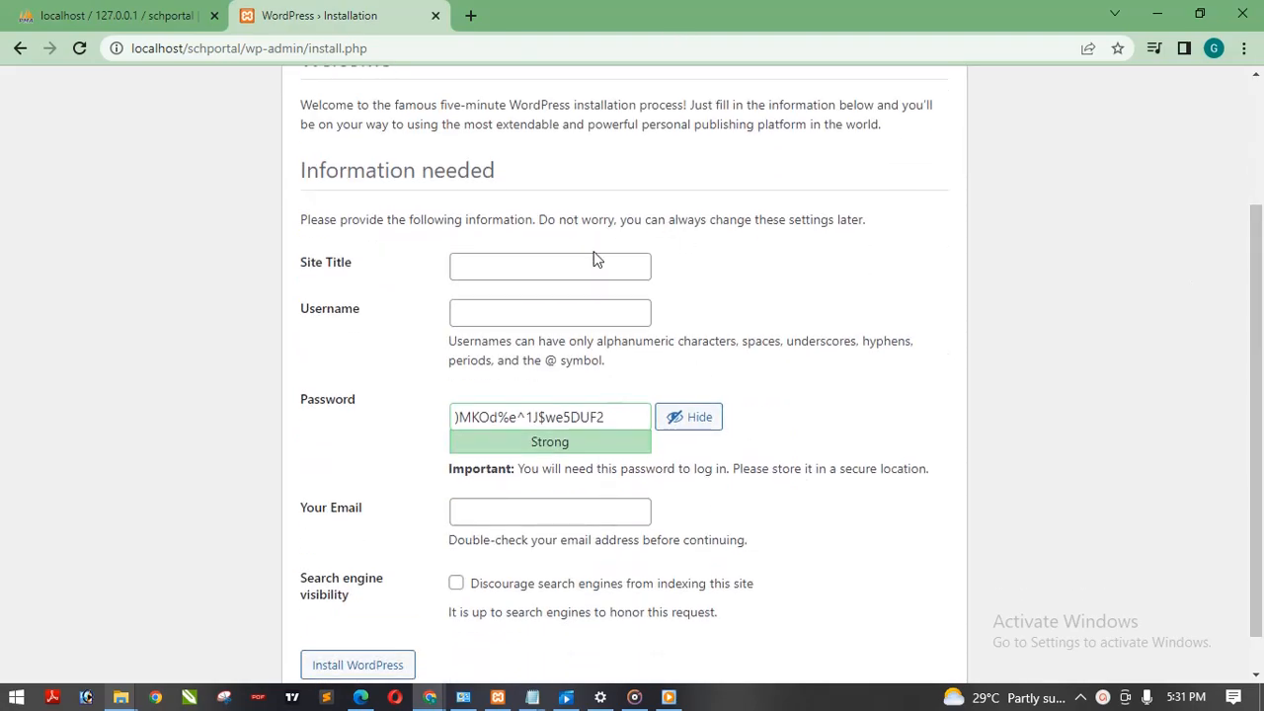
click(591, 255)
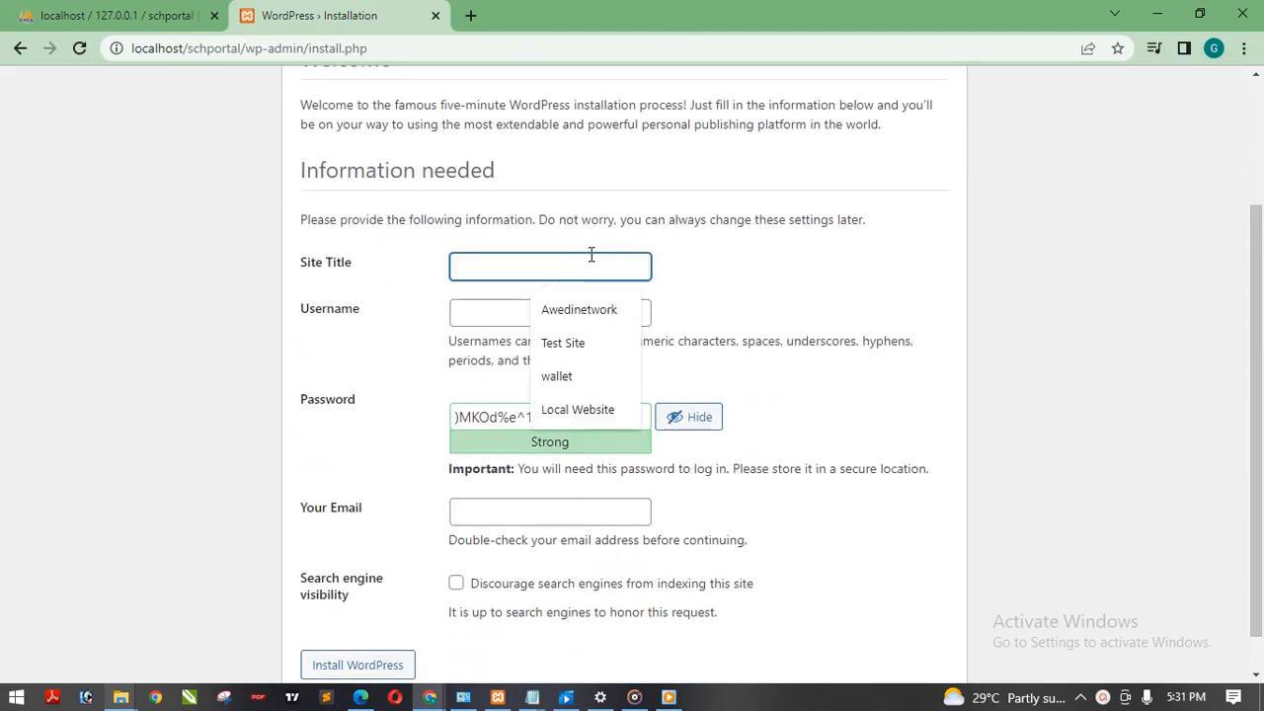
text(SCH)
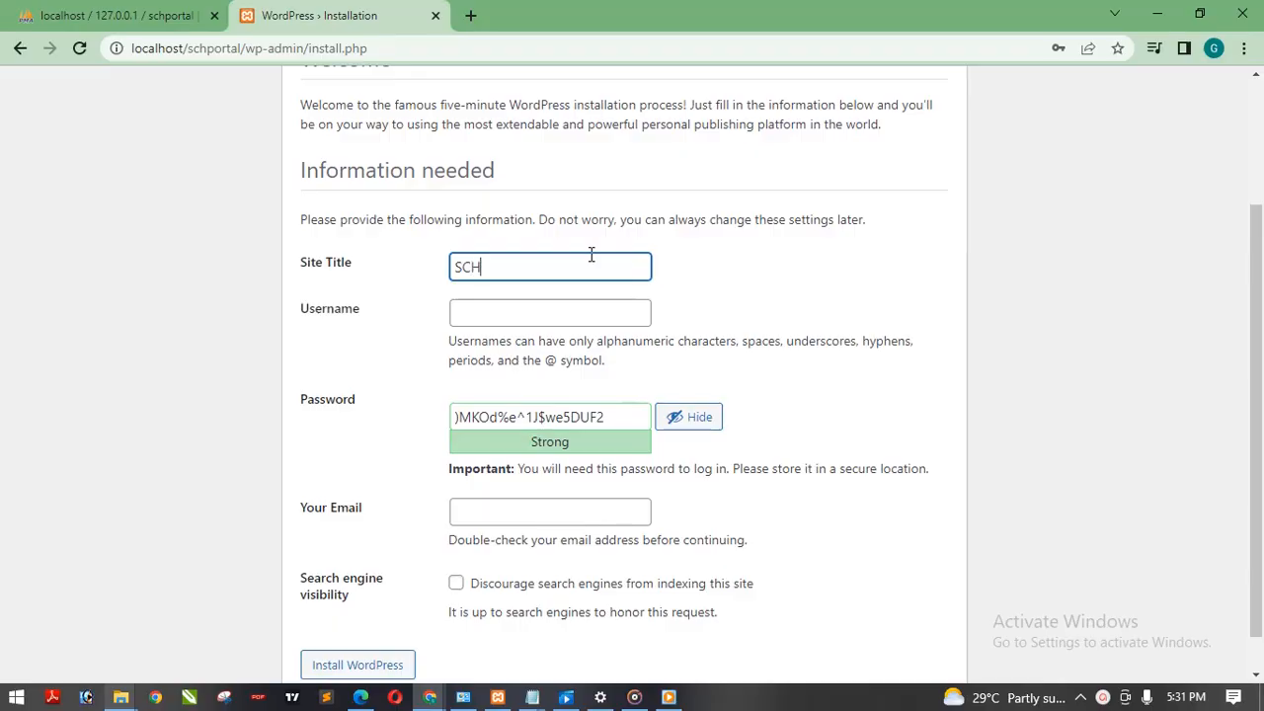
text(IL)
text(OOL)
text( PORTAL)
Step: Set the username to Admin and replace the hidden generated password with the chosen account password
click(576, 312)
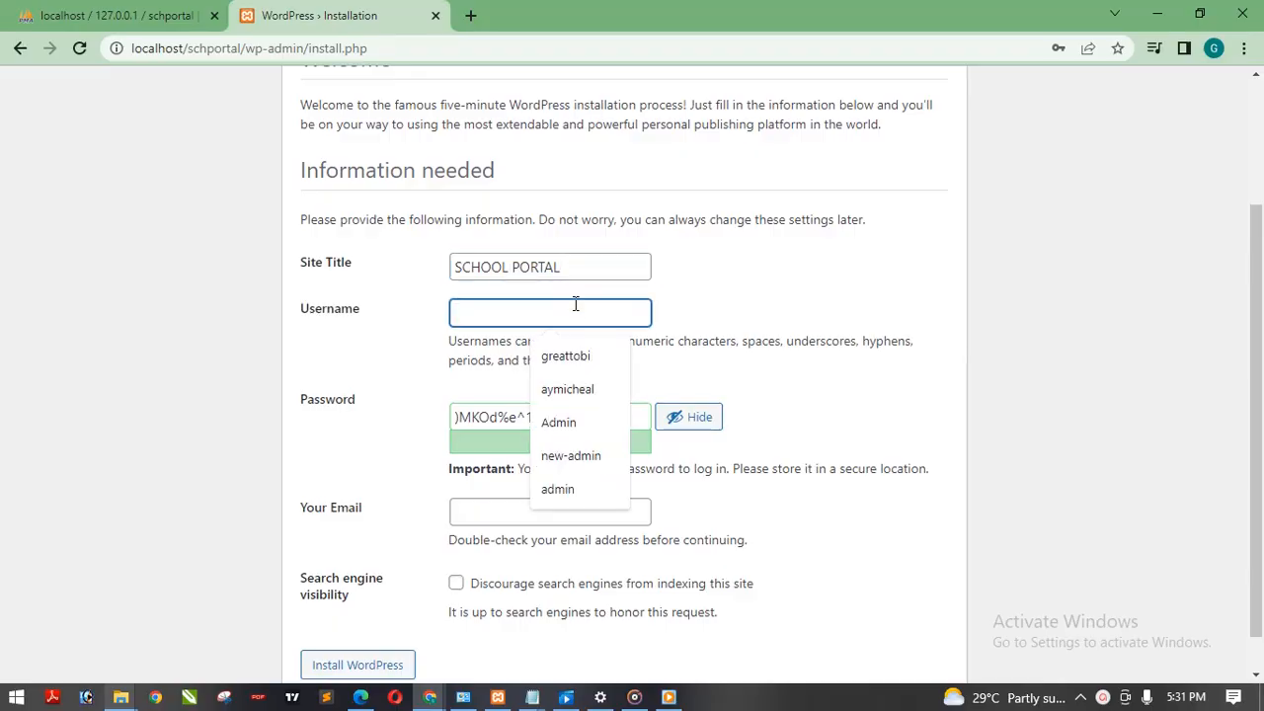
text(Admin)
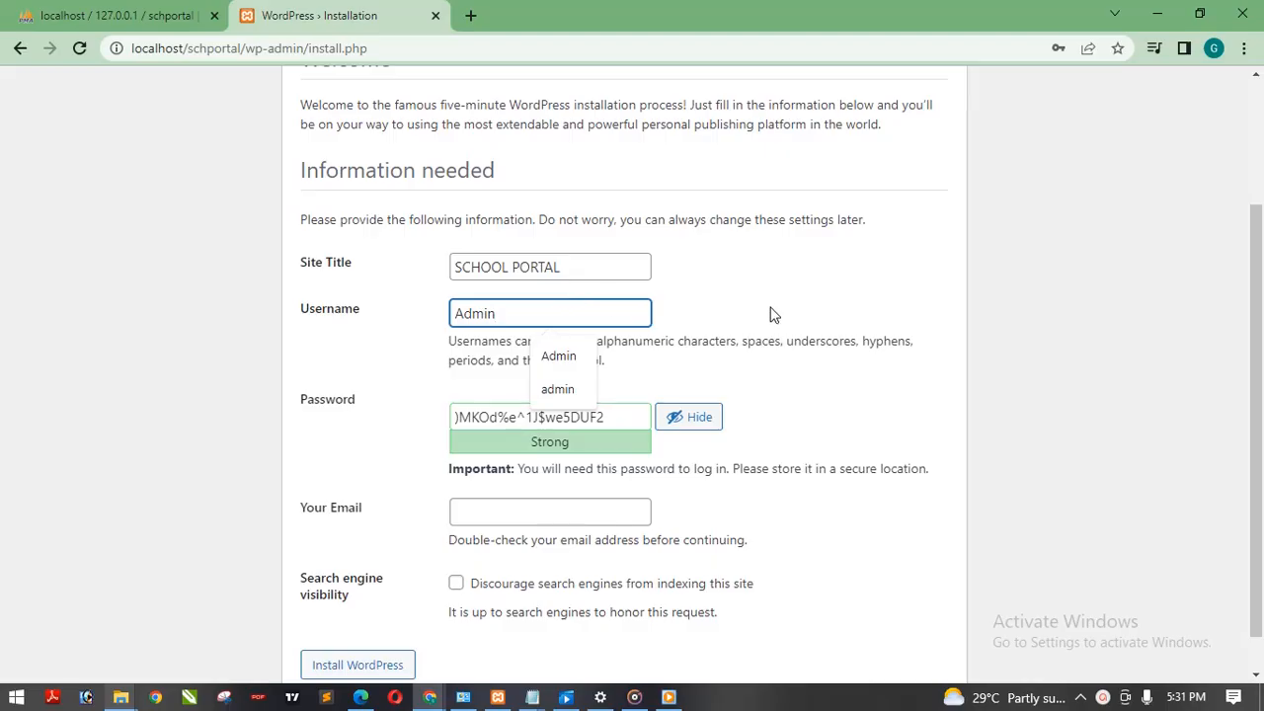
click(773, 314)
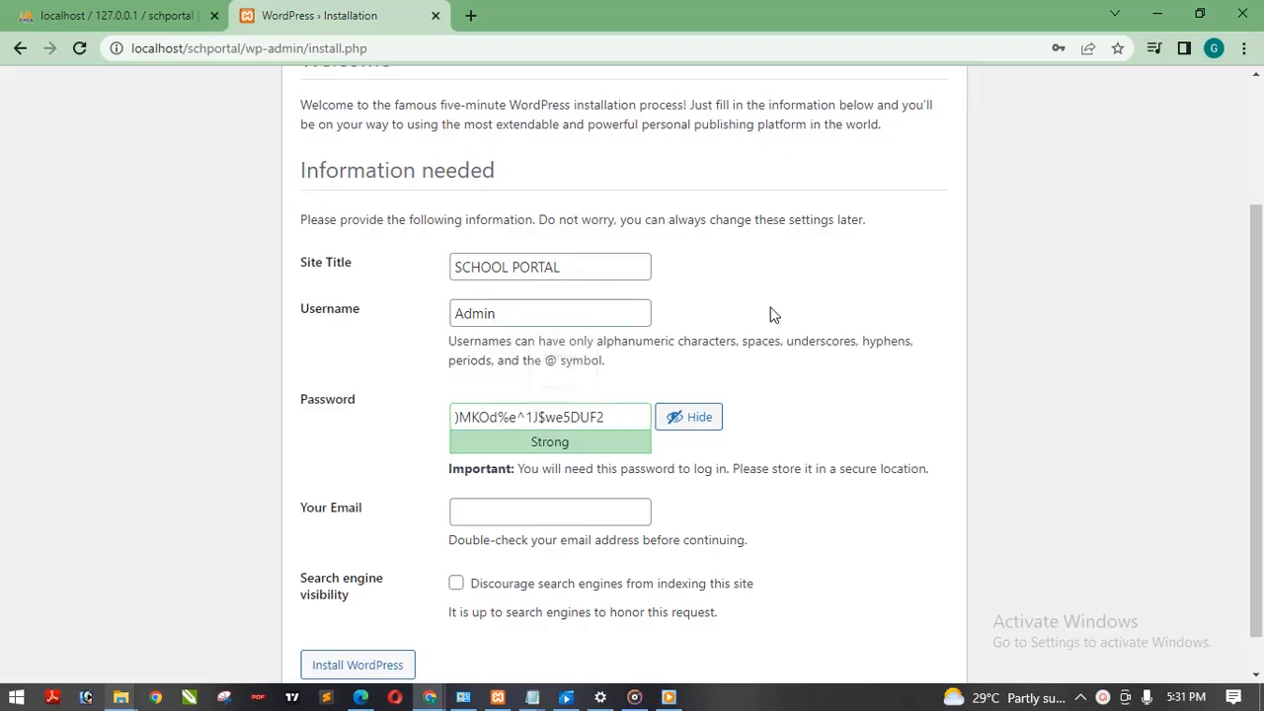
click(709, 420)
key(ctrl+a)
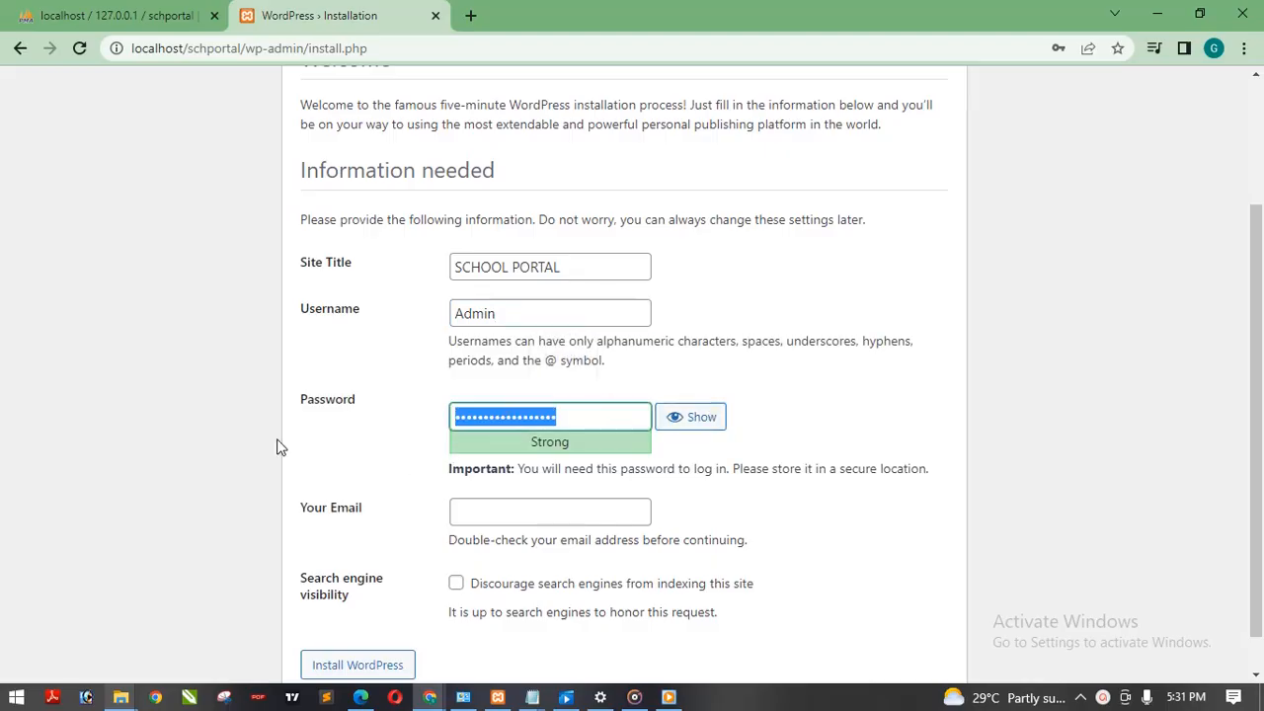
text(admin)
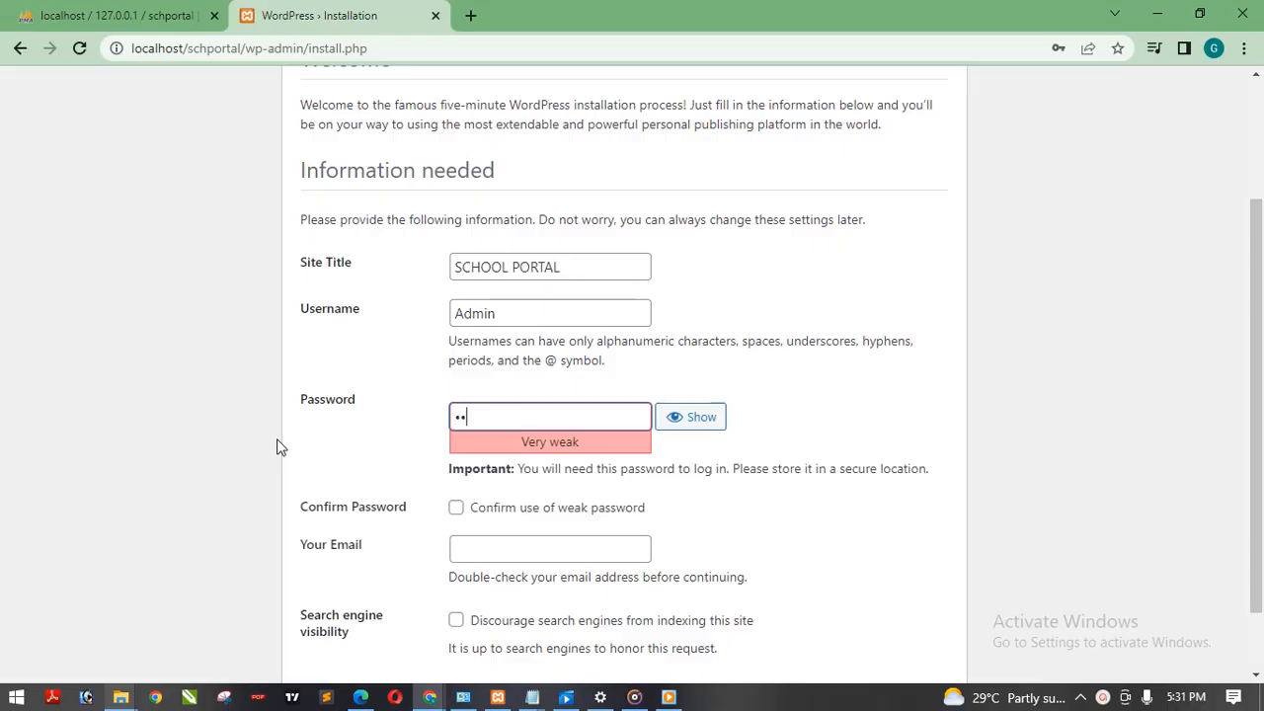
Step: Fill in the administrator's e-mail address with the saved suggestion and run the WordPress installation
click(508, 465)
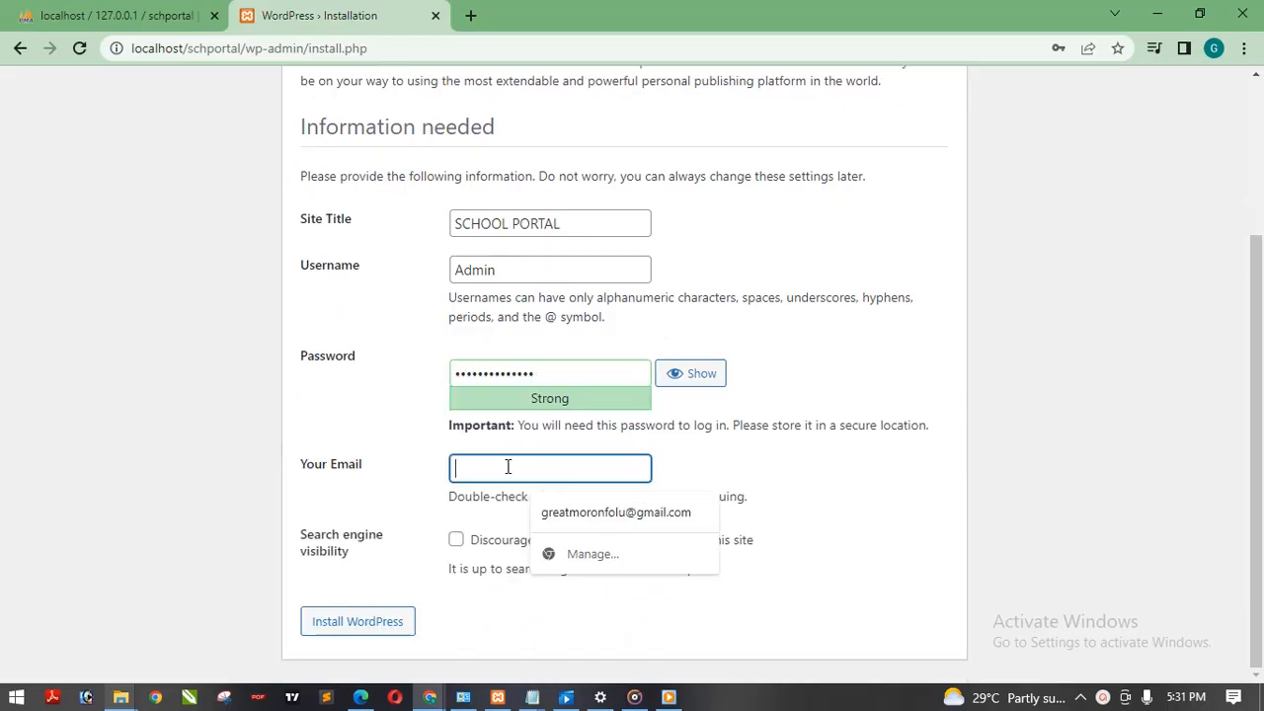
click(559, 509)
click(379, 635)
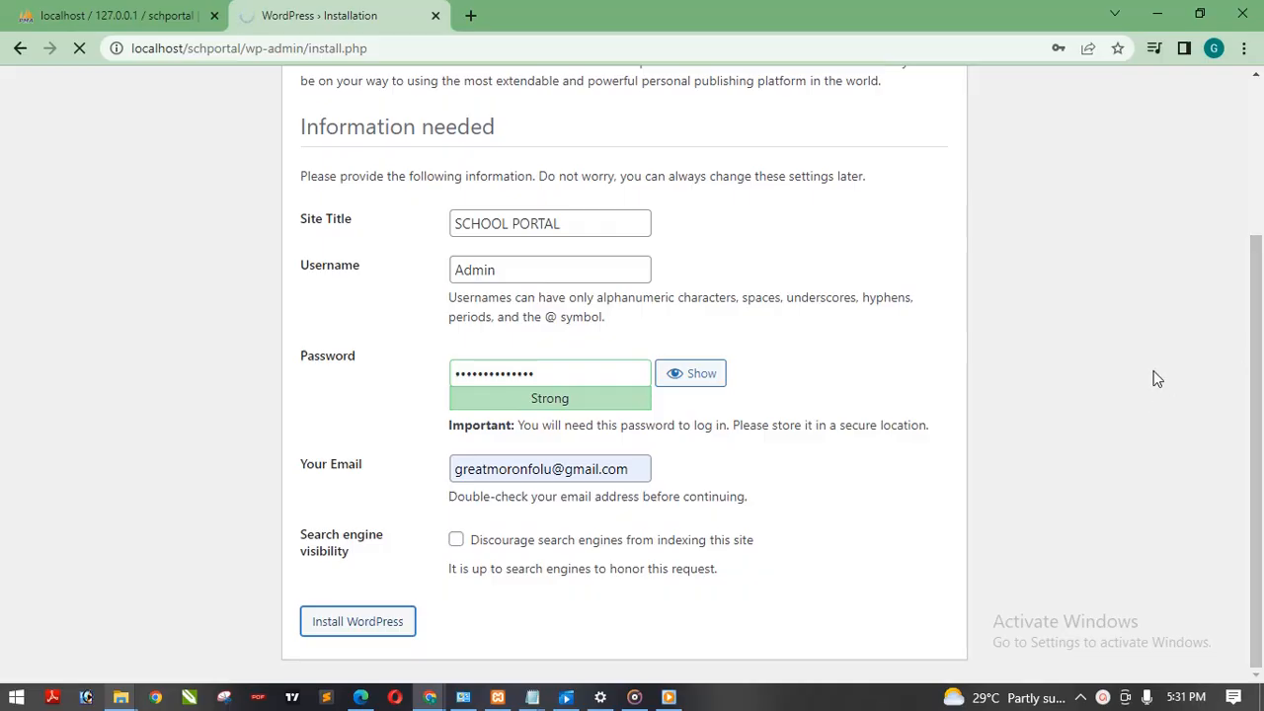
click(1104, 697)
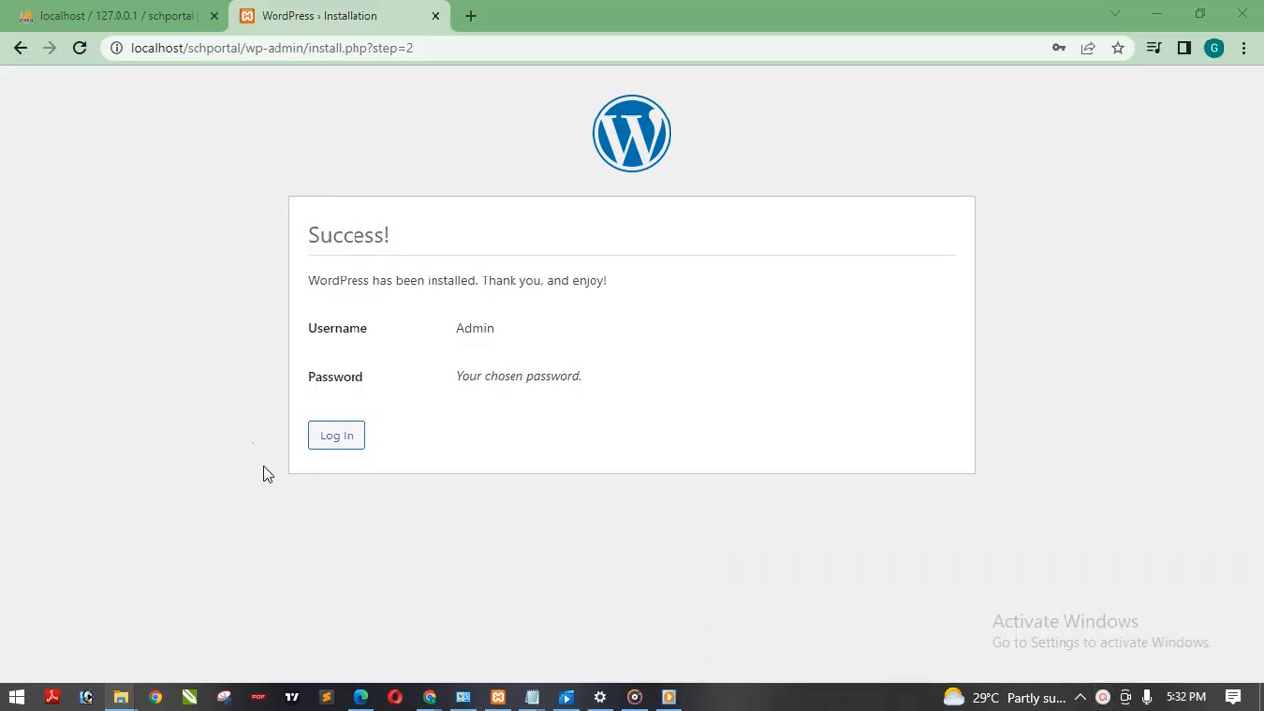
Step: Proceed to the login page of the new site and enter Admin as the username
click(336, 433)
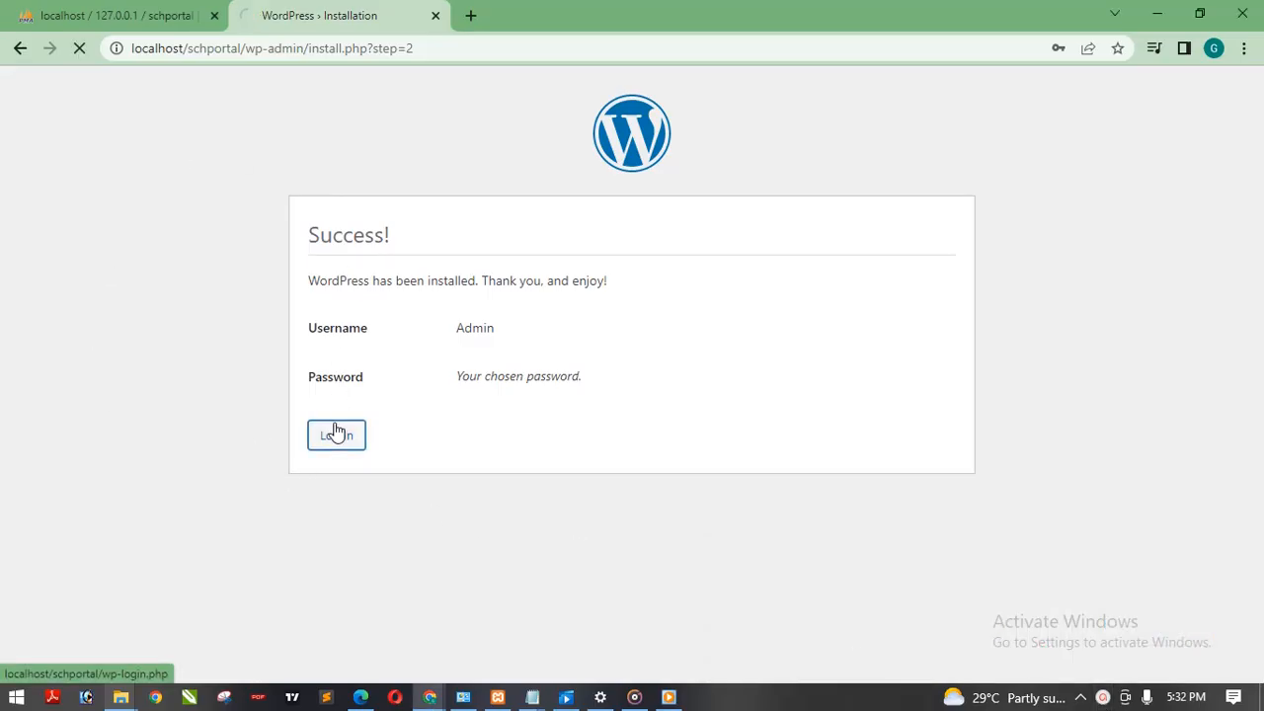
click(648, 305)
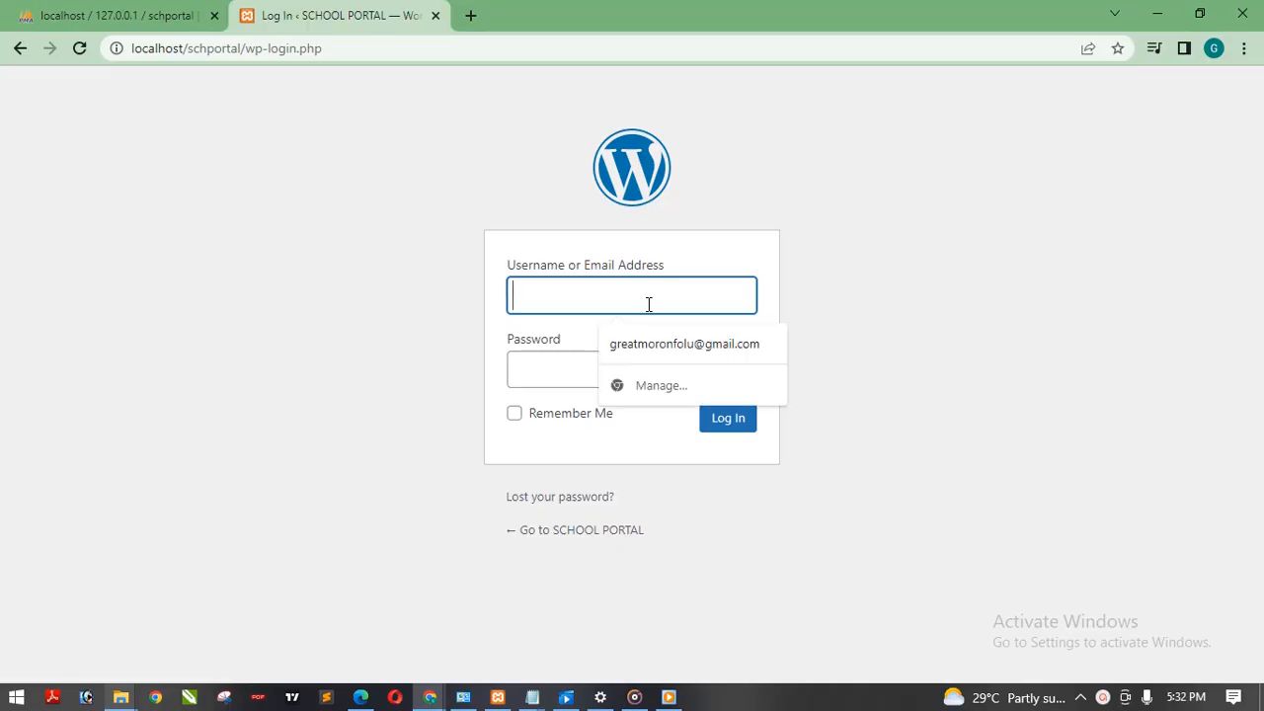
text(Admin)
click(640, 349)
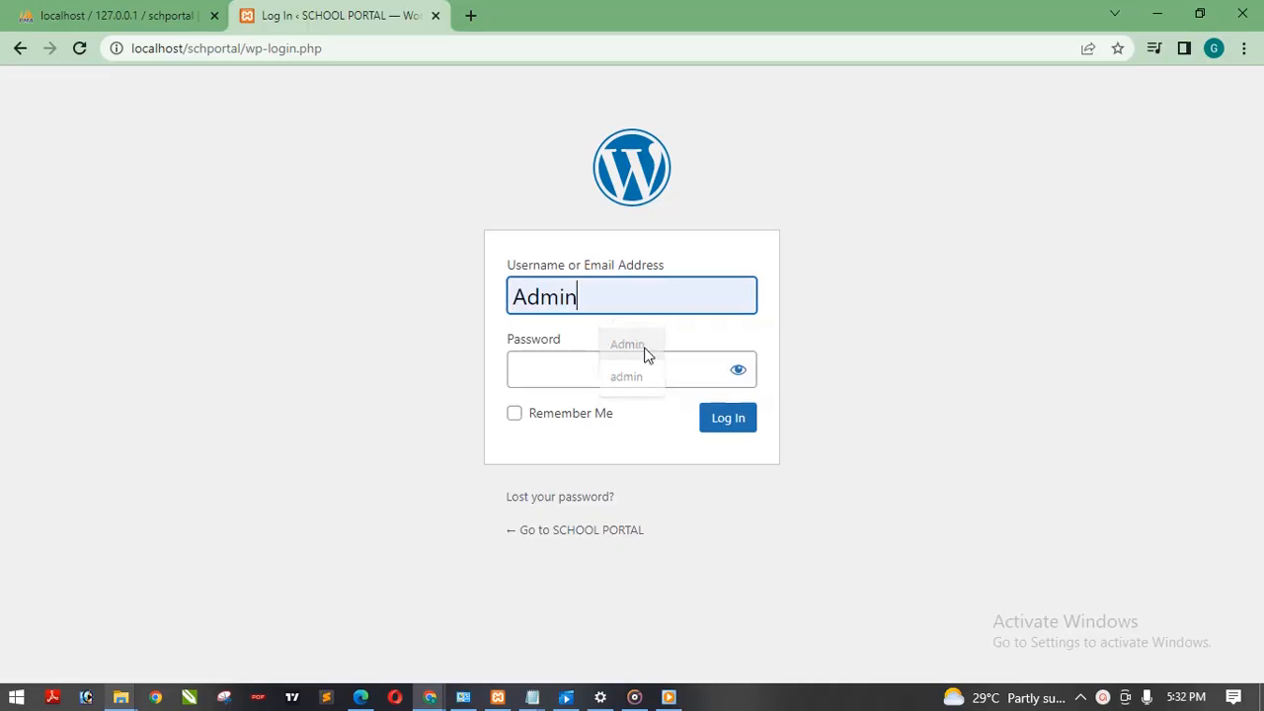
Step: Enter the account password and log in to the SCHOOL PORTAL dashboard
click(739, 373)
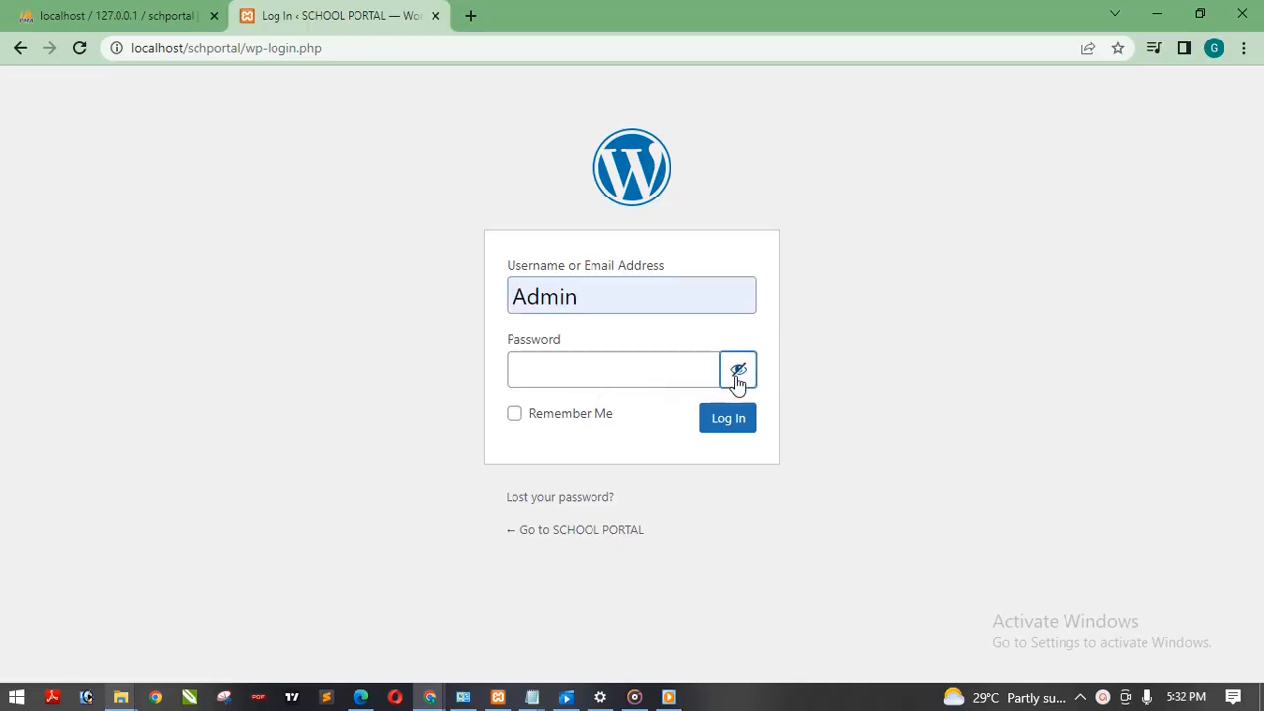
click(679, 372)
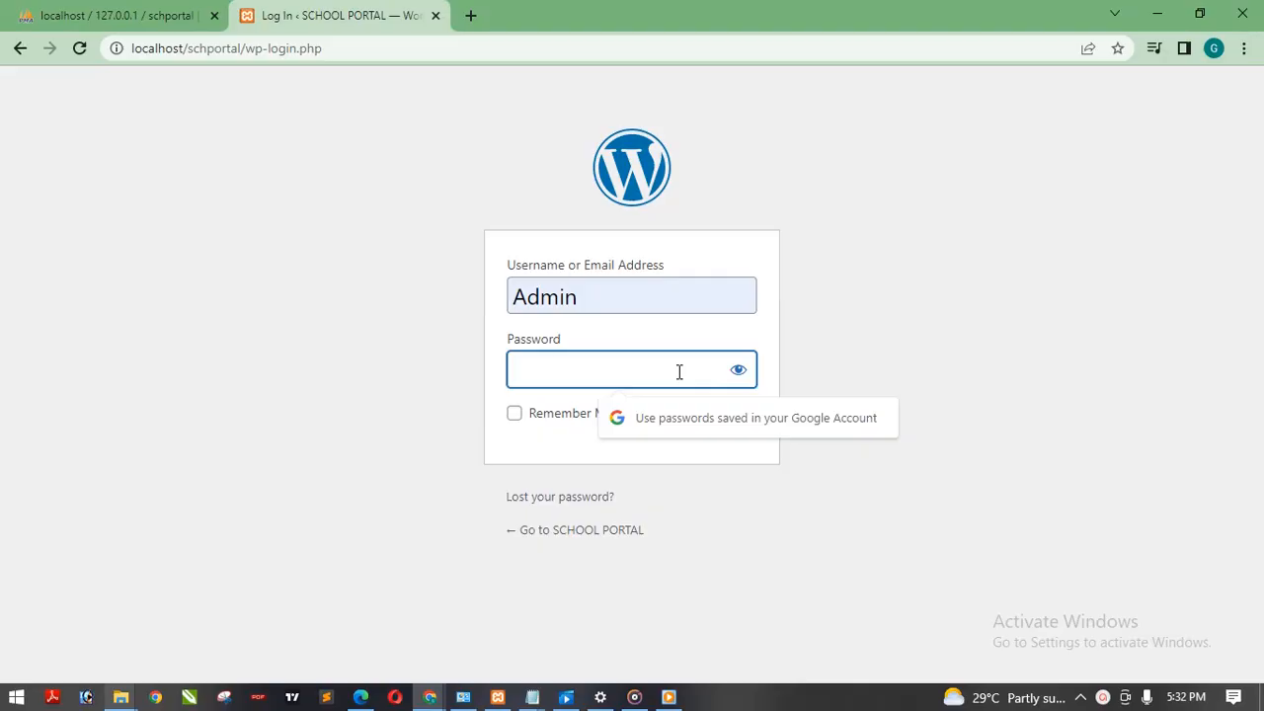
text(1234)
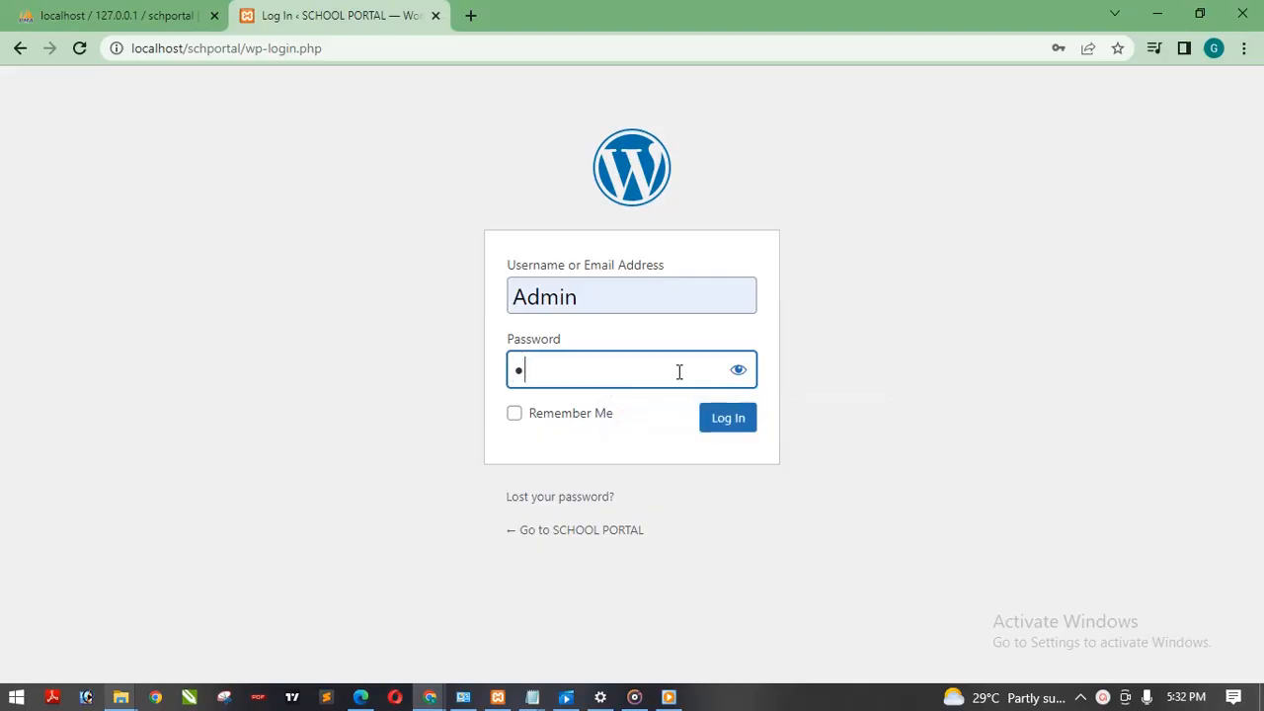
text(5678901234)
click(737, 424)
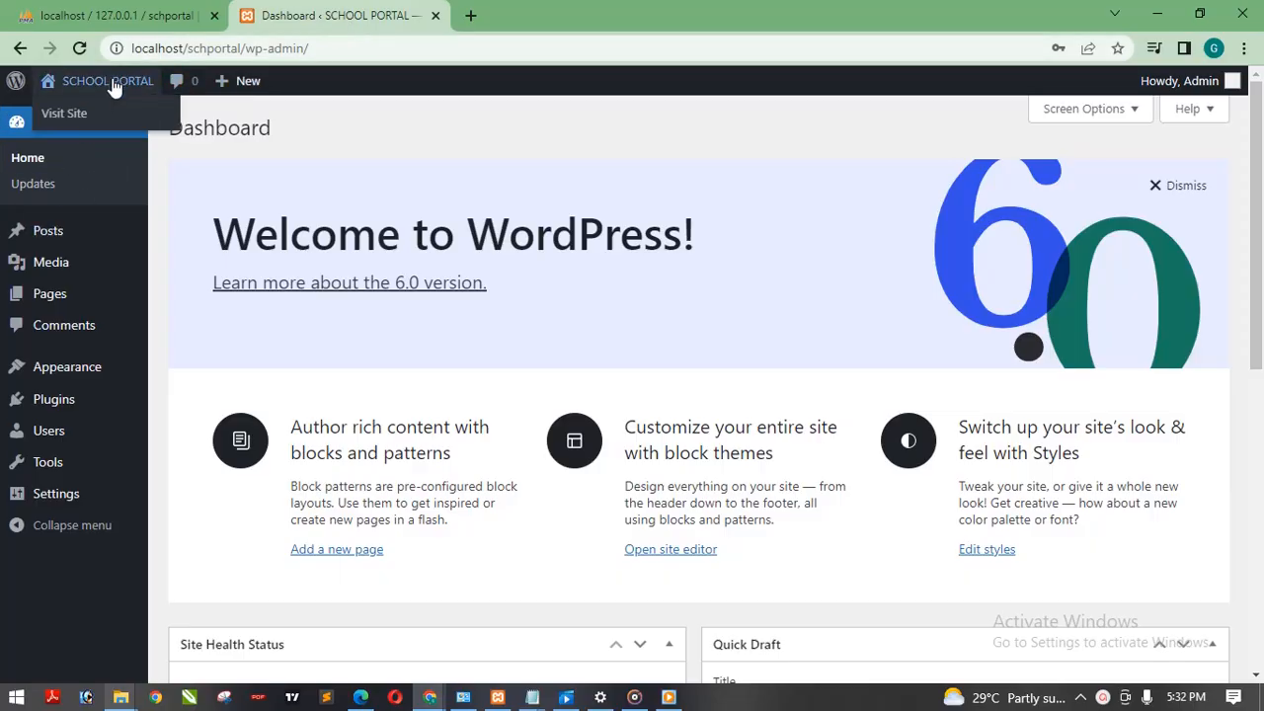
Step: Open the front end of the SCHOOL PORTAL site in a separate tab and switch to it
right_click(105, 104)
click(155, 120)
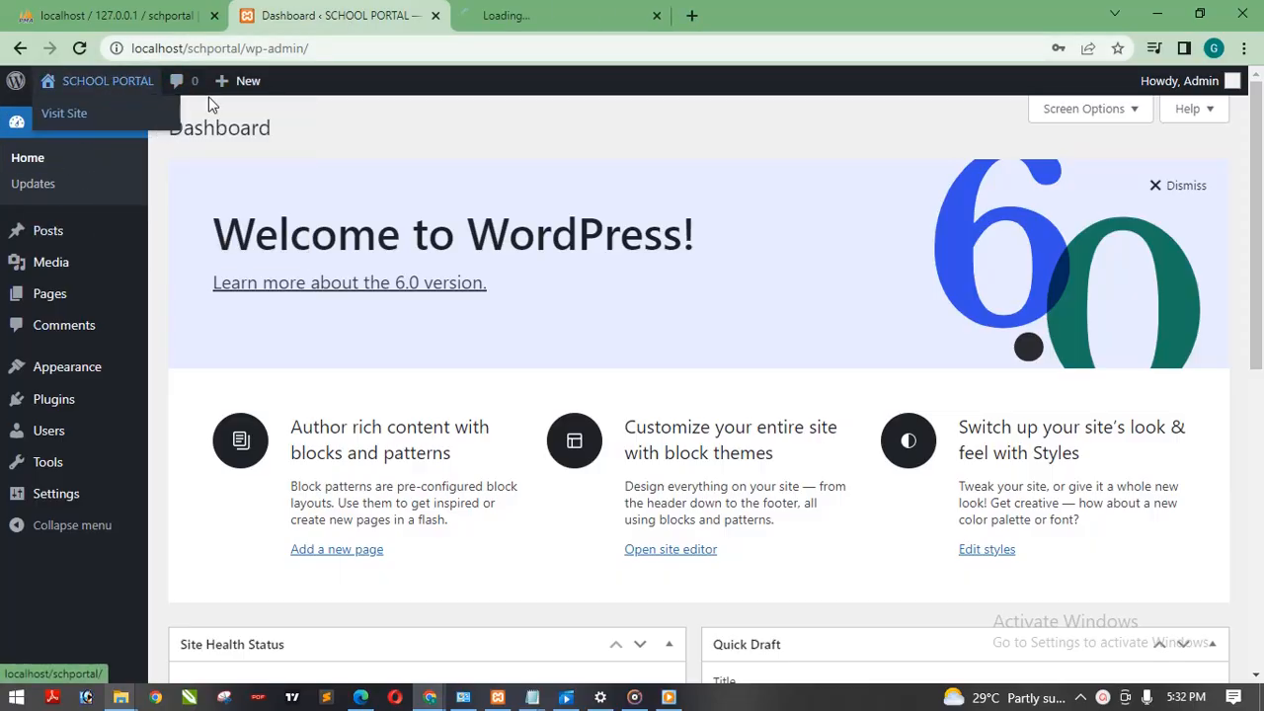
click(571, 15)
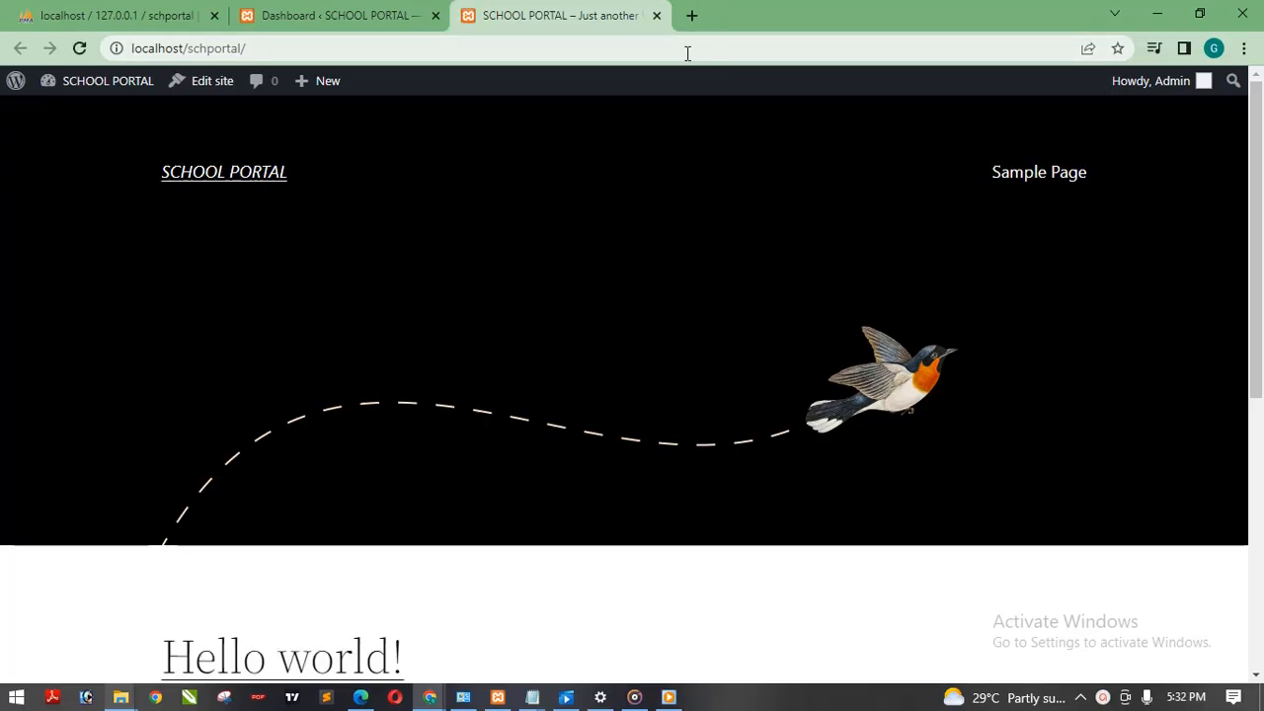
Step: Load localhost/wordpress in another new browser tab
click(693, 15)
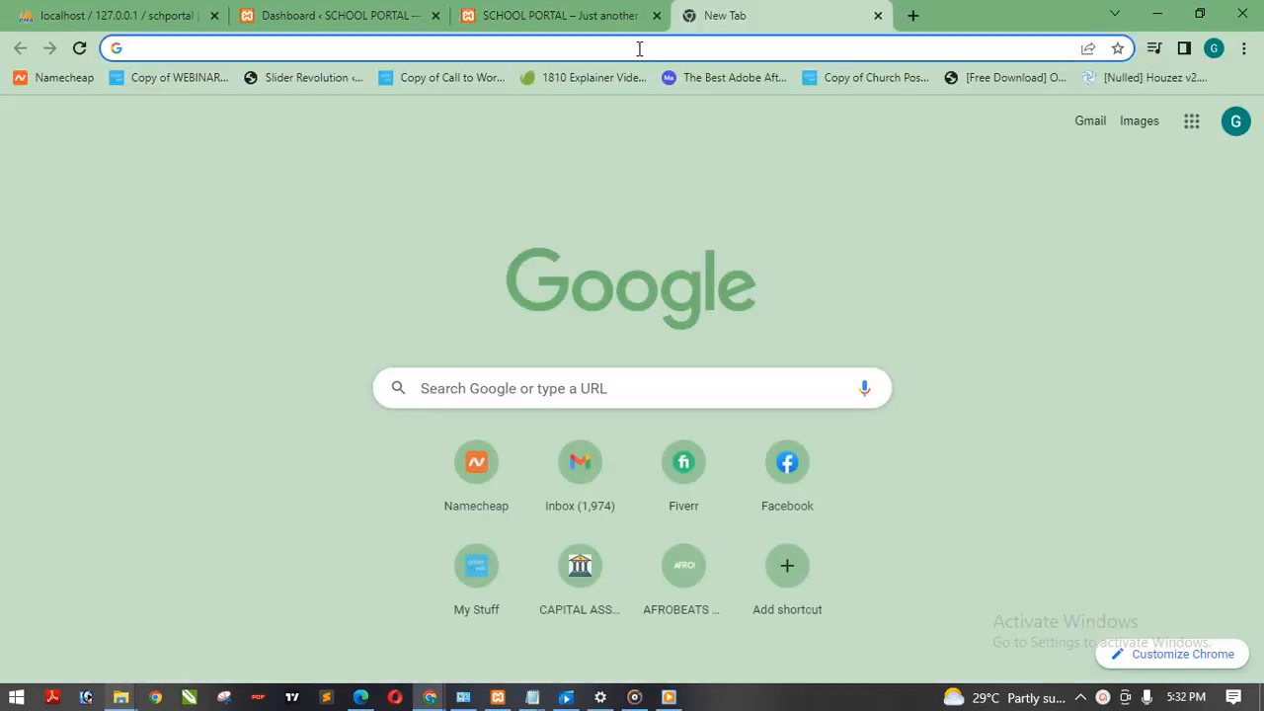
text(localhost)
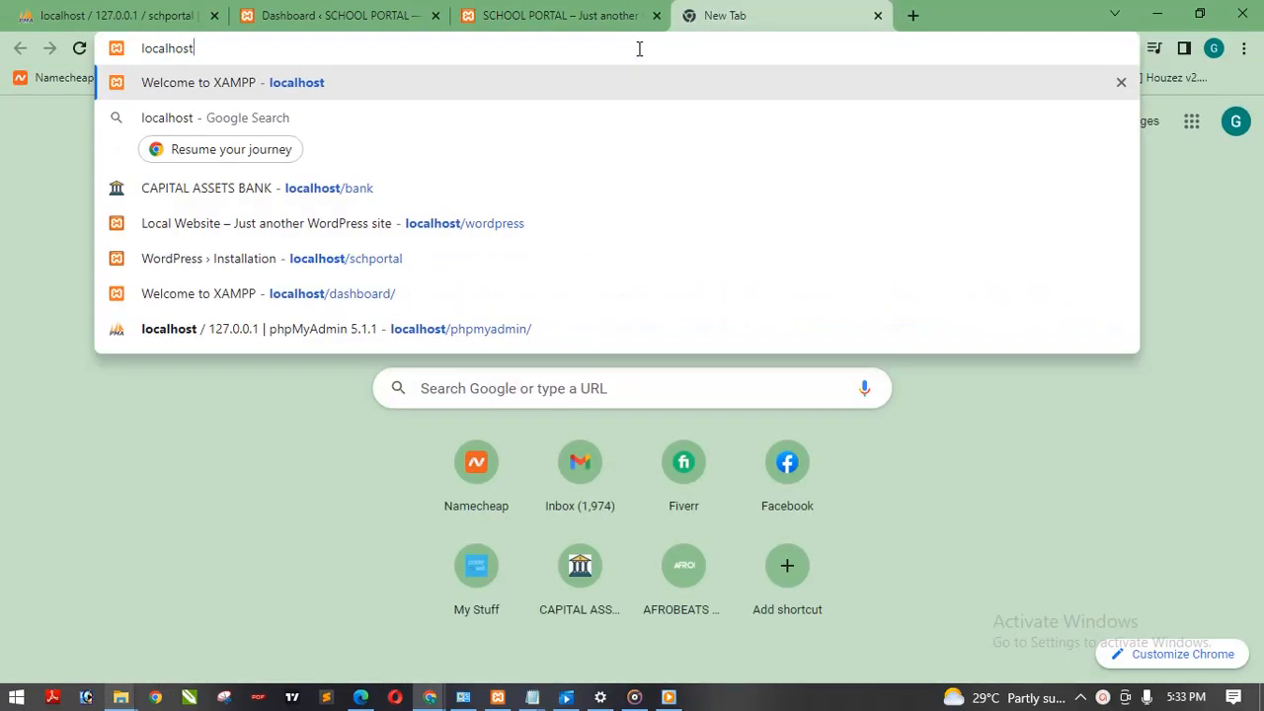
text(/w)
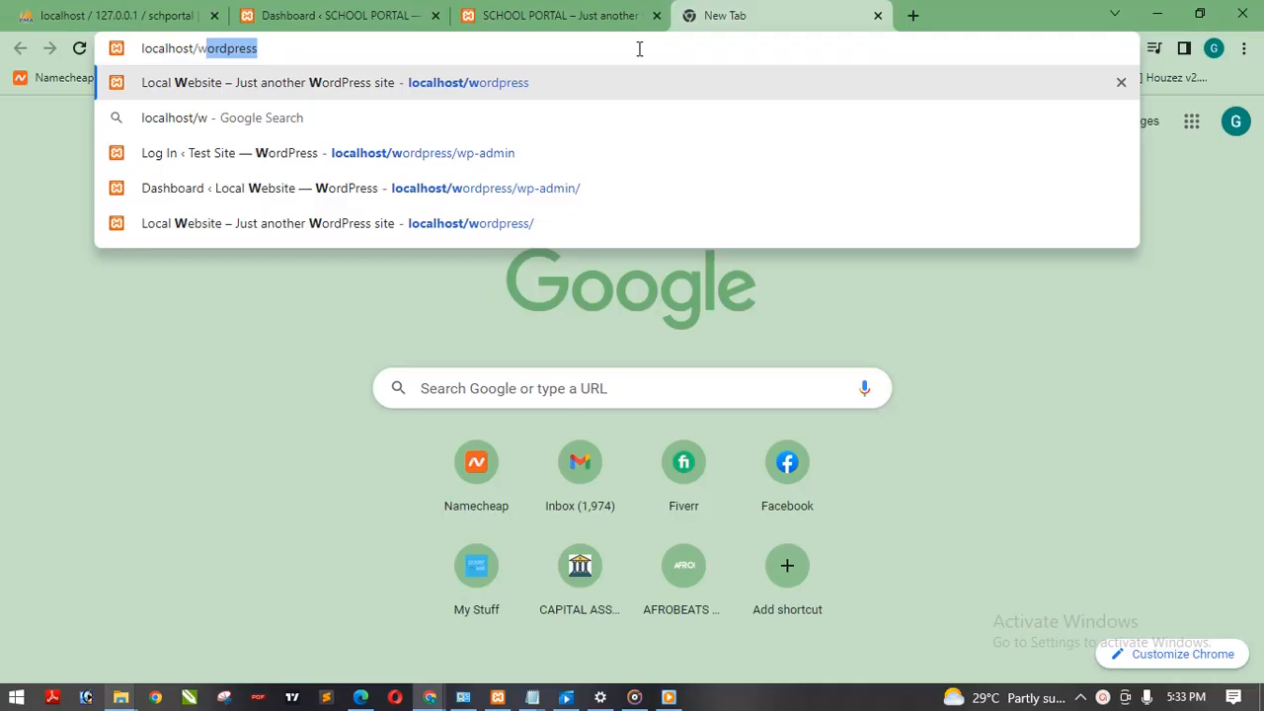
key(Return)
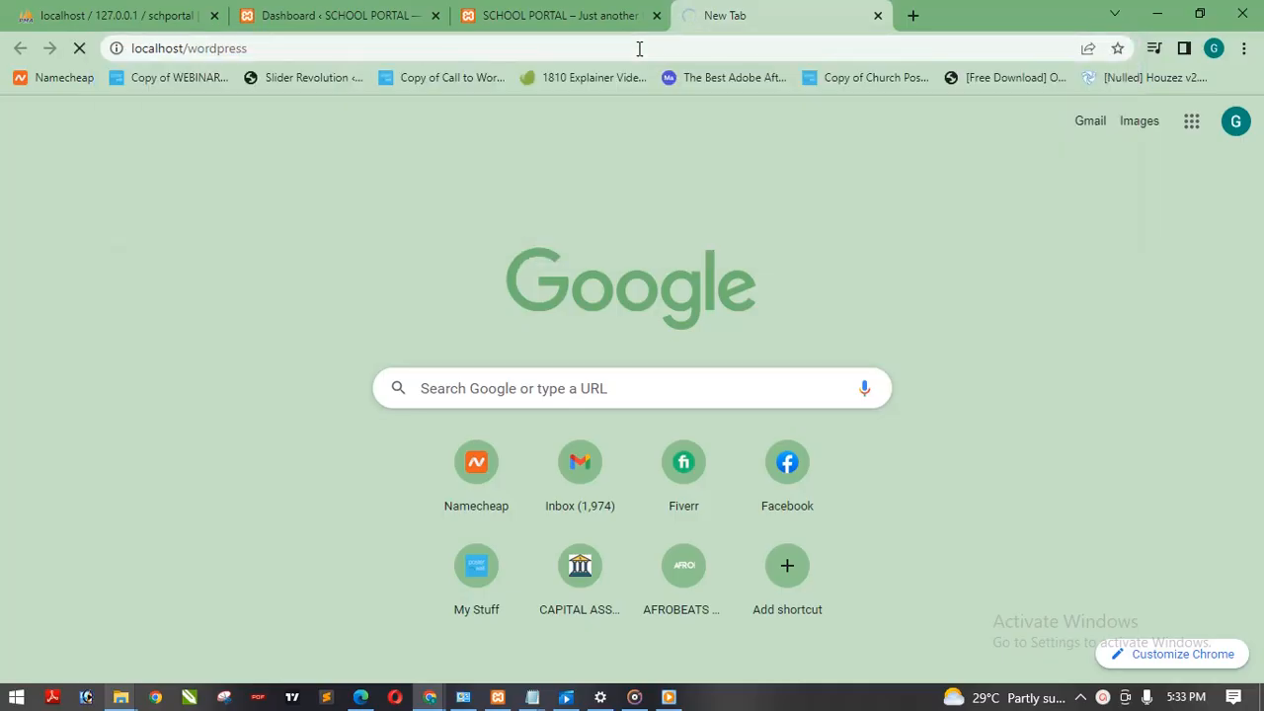
Step: Compare the front pages of the SCHOOL PORTAL site and the Local Website by alternating between them
click(595, 15)
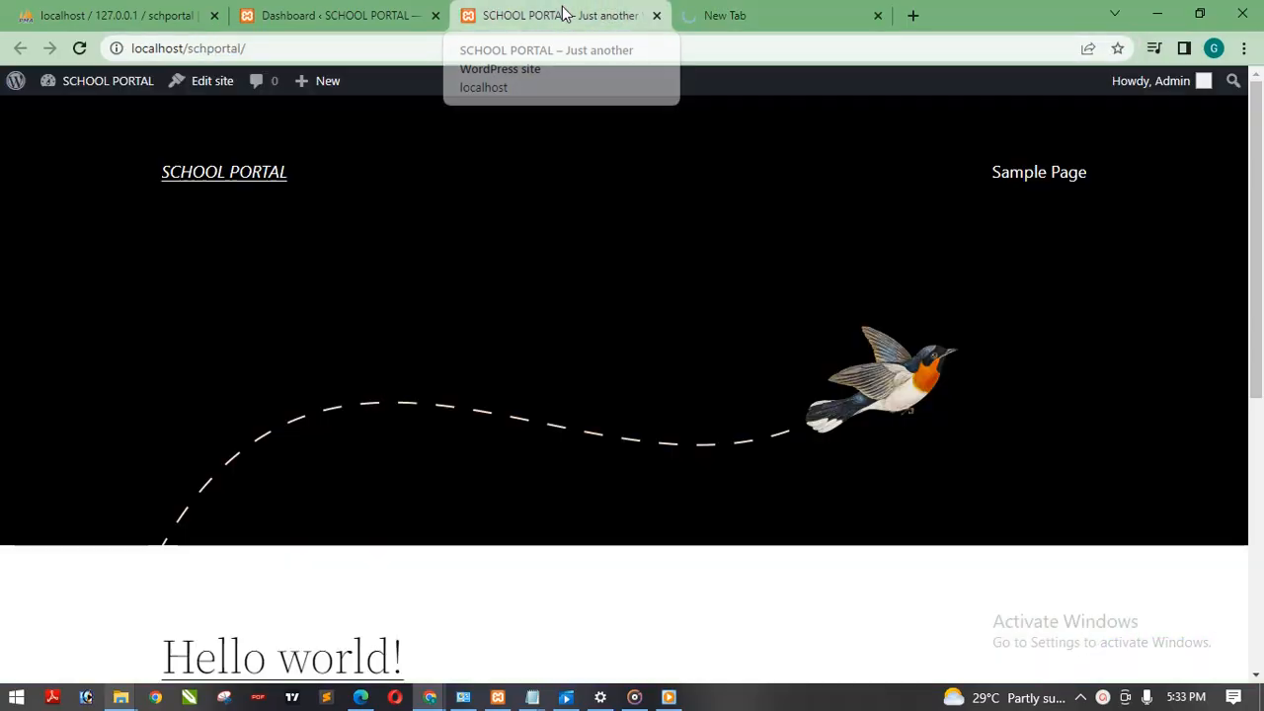
click(812, 12)
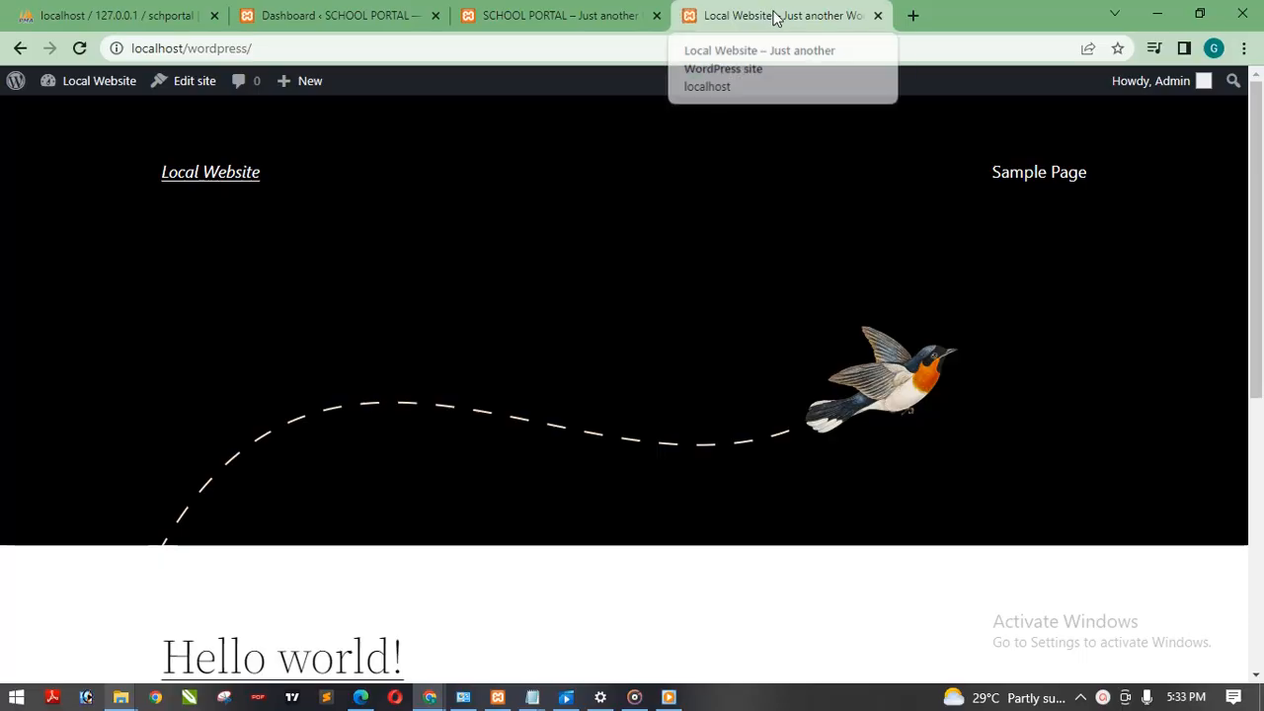
click(539, 14)
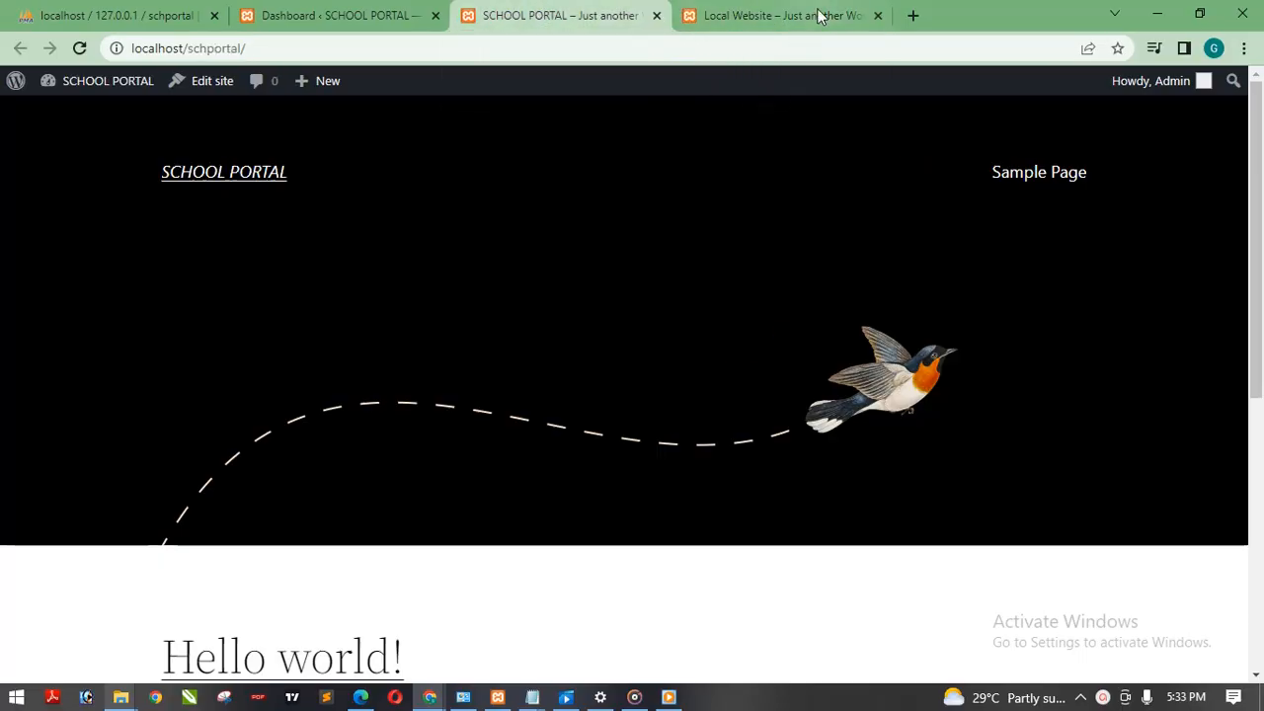
click(835, 21)
click(612, 8)
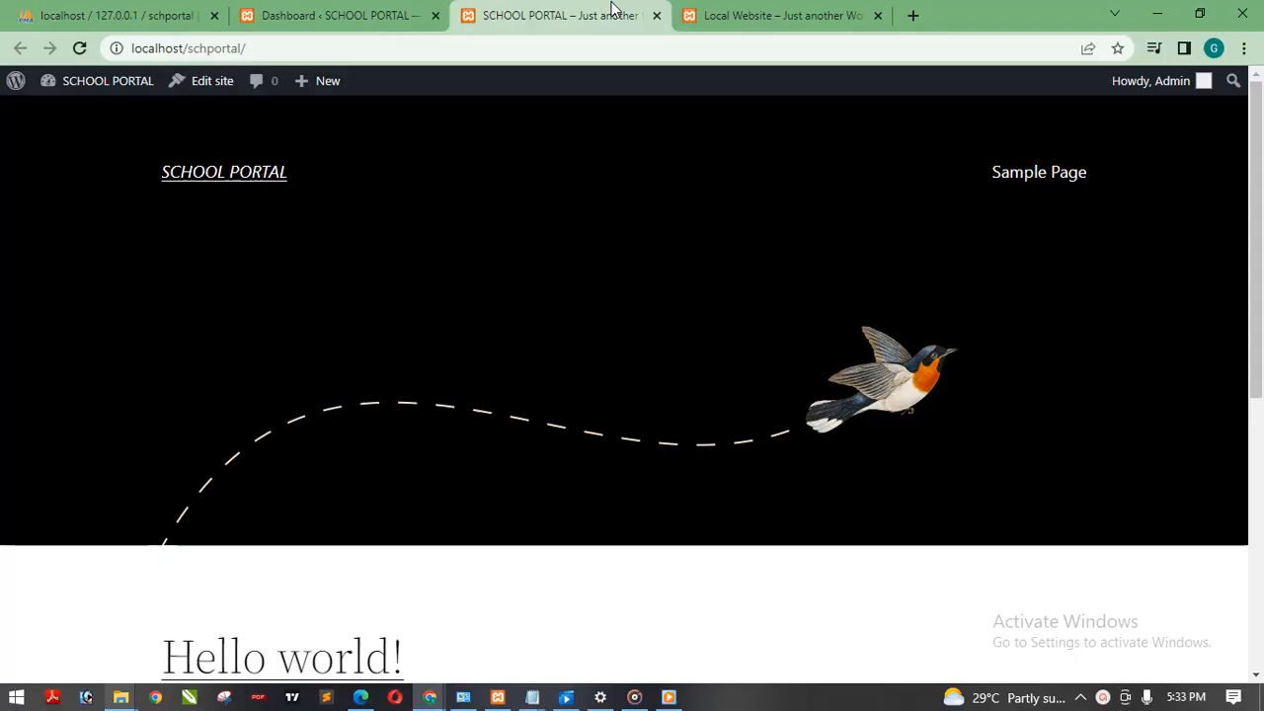
click(763, 17)
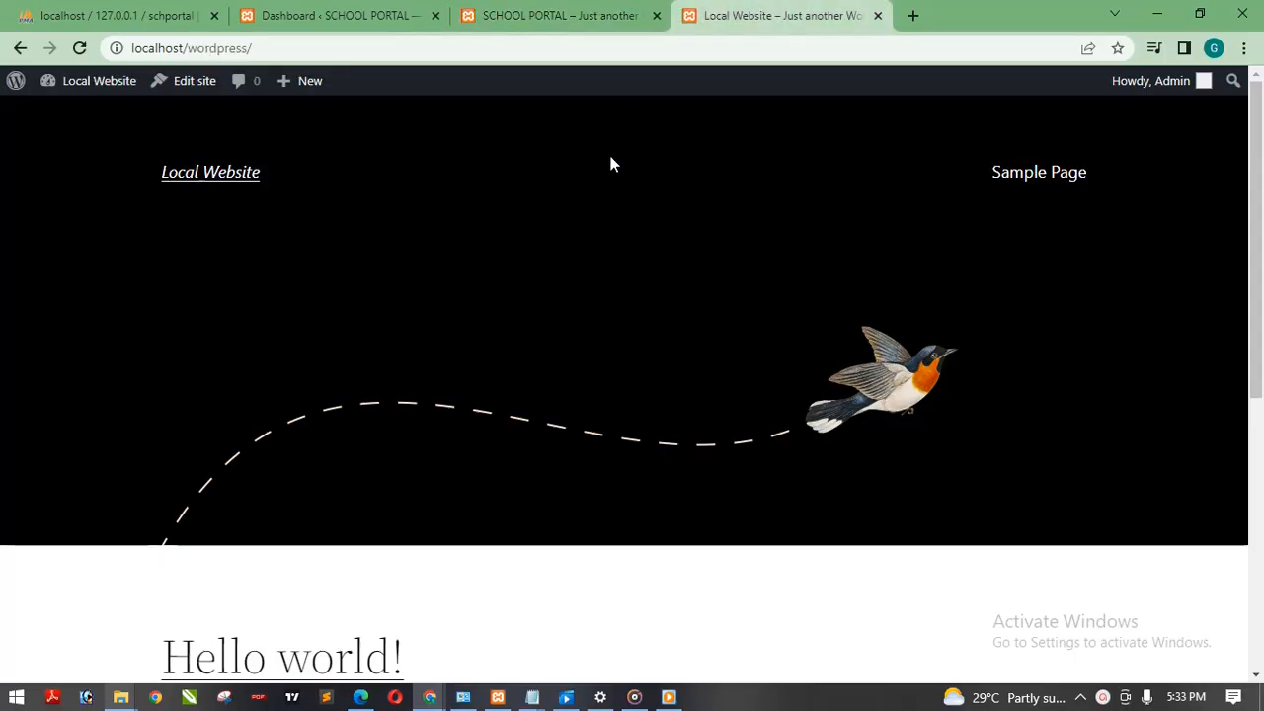
click(580, 9)
click(745, 12)
click(597, 18)
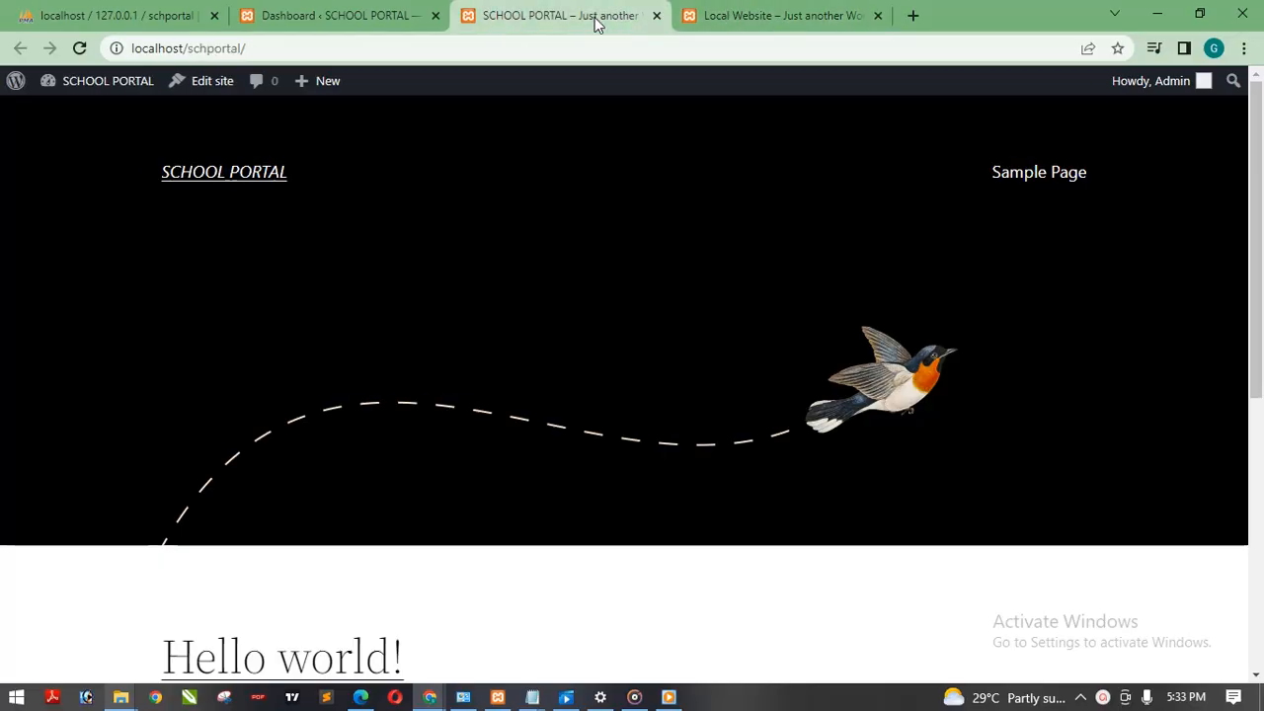
click(757, 14)
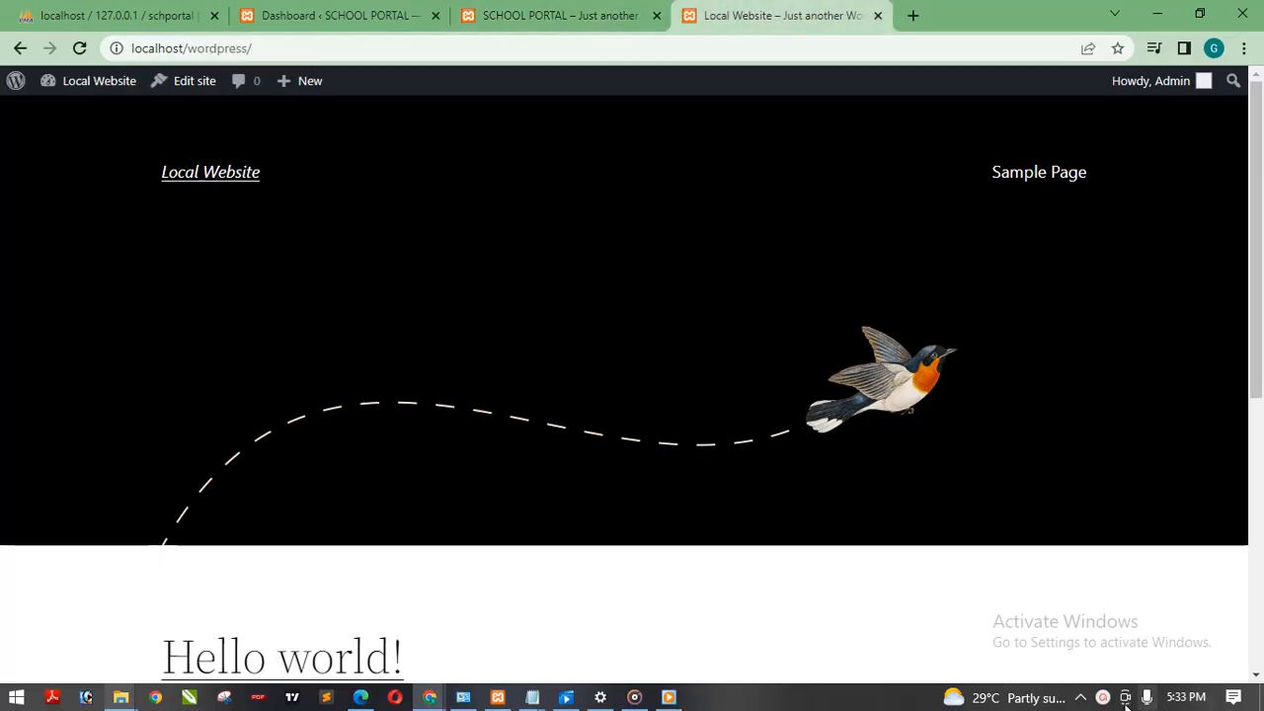